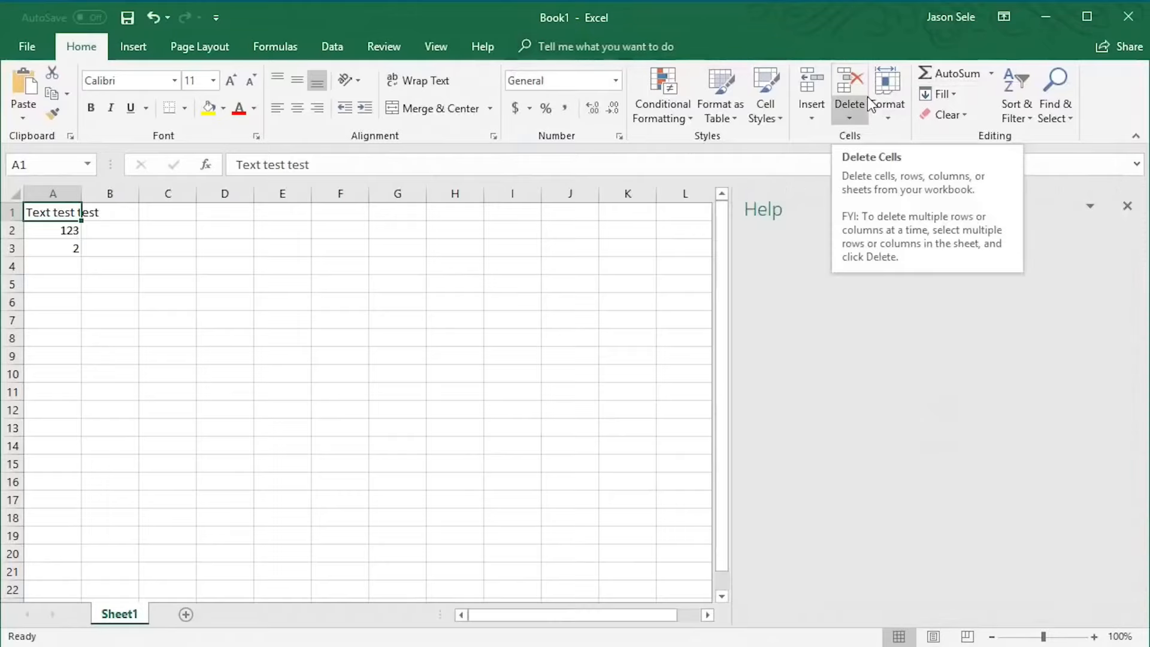
pyautogui.moveTo(1130, 310); pyautogui.dragTo(1133, 332)
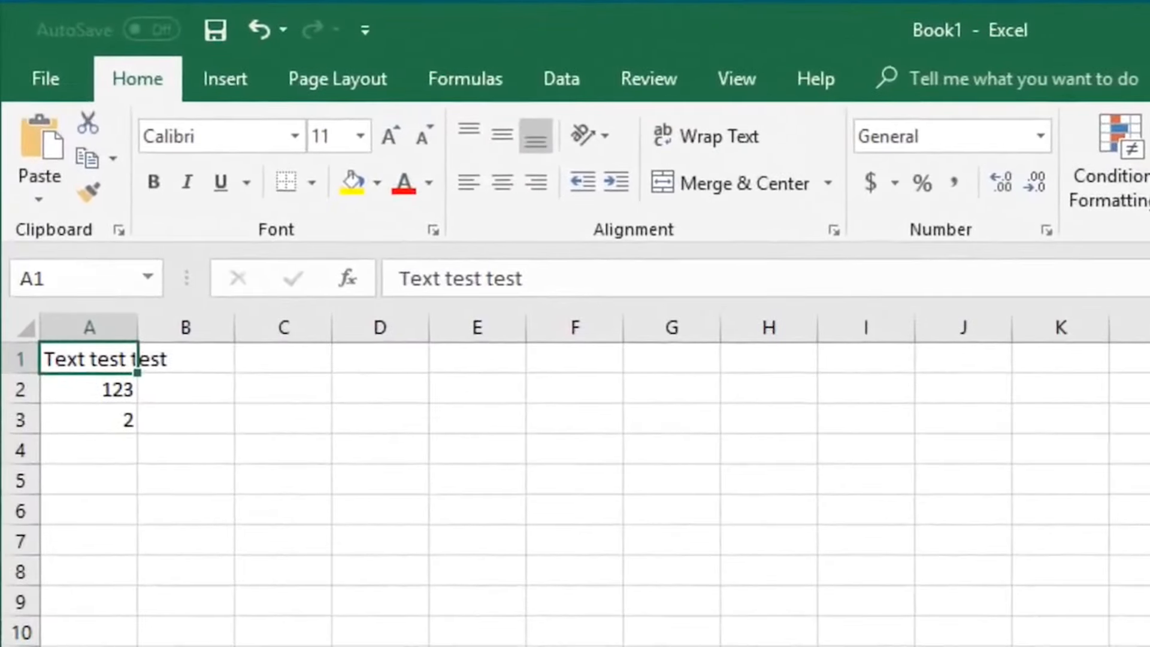
pyautogui.moveTo(100, 362); pyautogui.dragTo(105, 419)
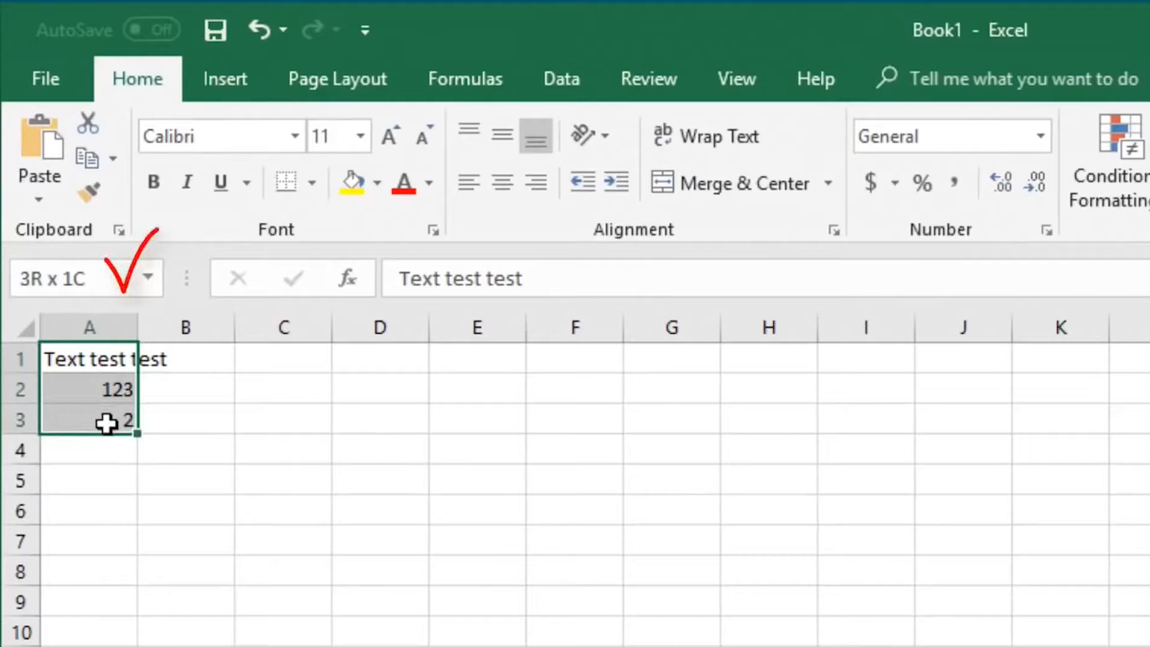
pyautogui.moveTo(107, 422); pyautogui.dragTo(107, 423)
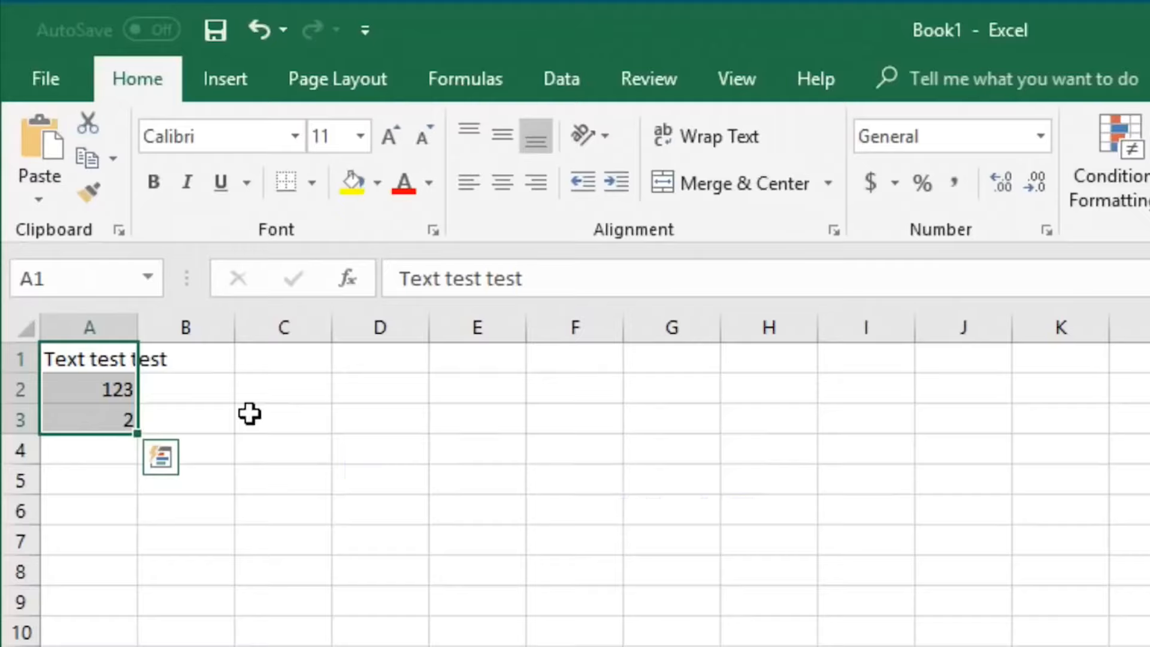
pyautogui.hotkey('ctrl', 'z')
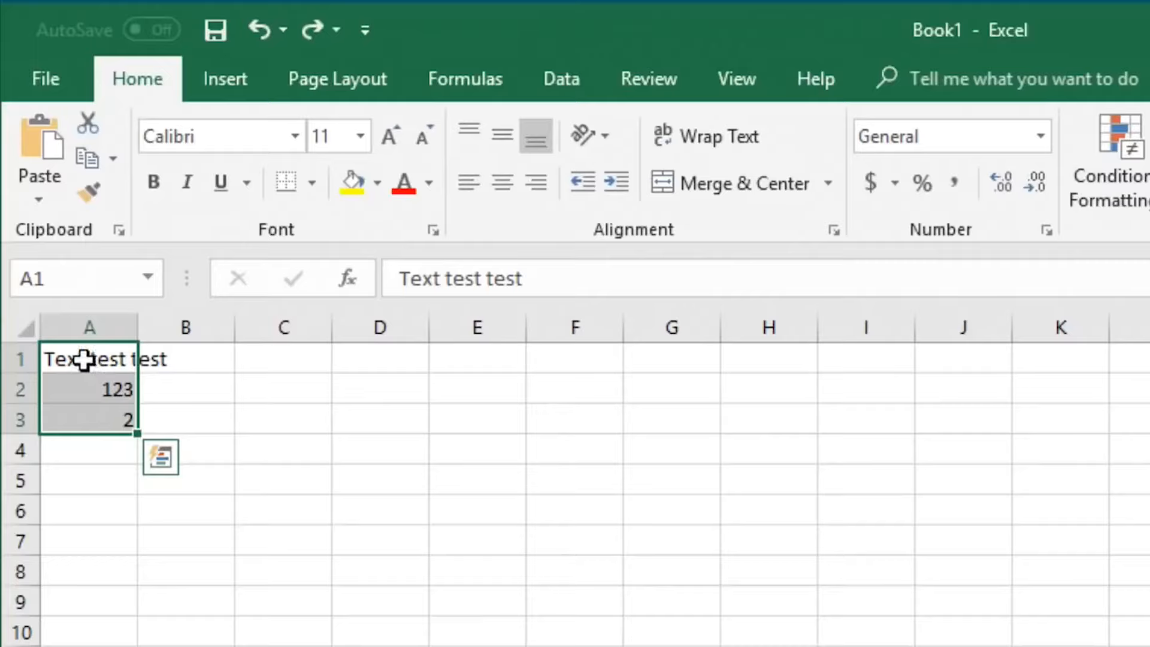
# Clear the sample contents of cells A1 to A3
pyautogui.moveTo(85, 362); pyautogui.dragTo(90, 423)
pyautogui.press('Delete')
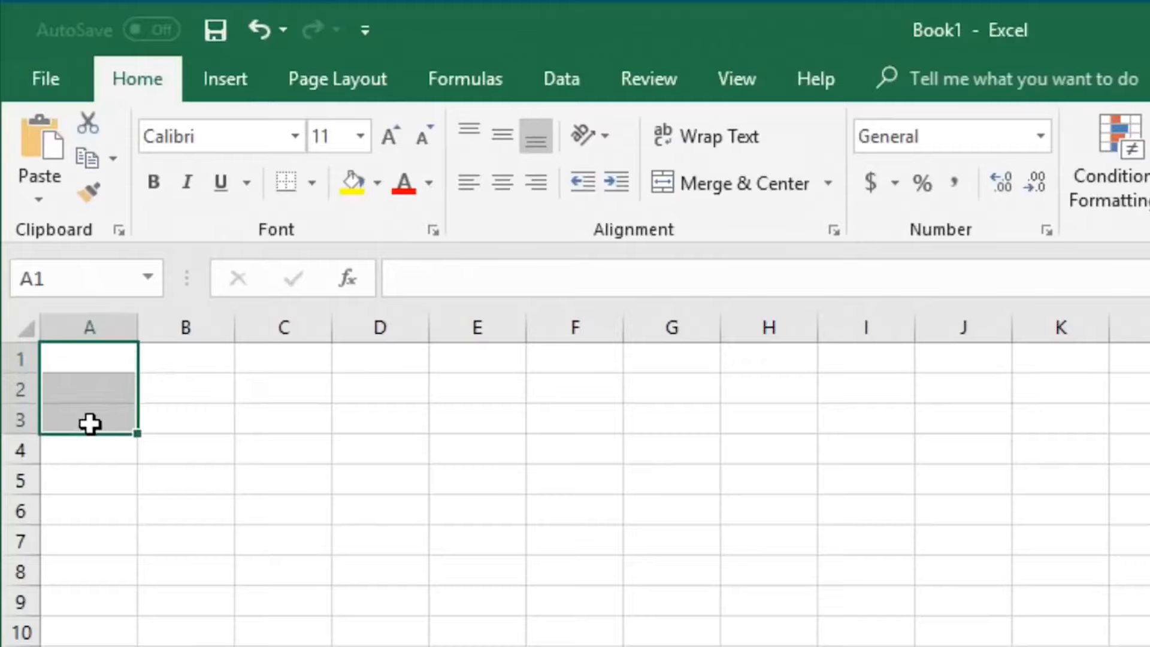
# Enter the title 2018 budget in cell A1
pyautogui.click(89, 359)
pyautogui.write('2018 budget')
pyautogui.press('Return')
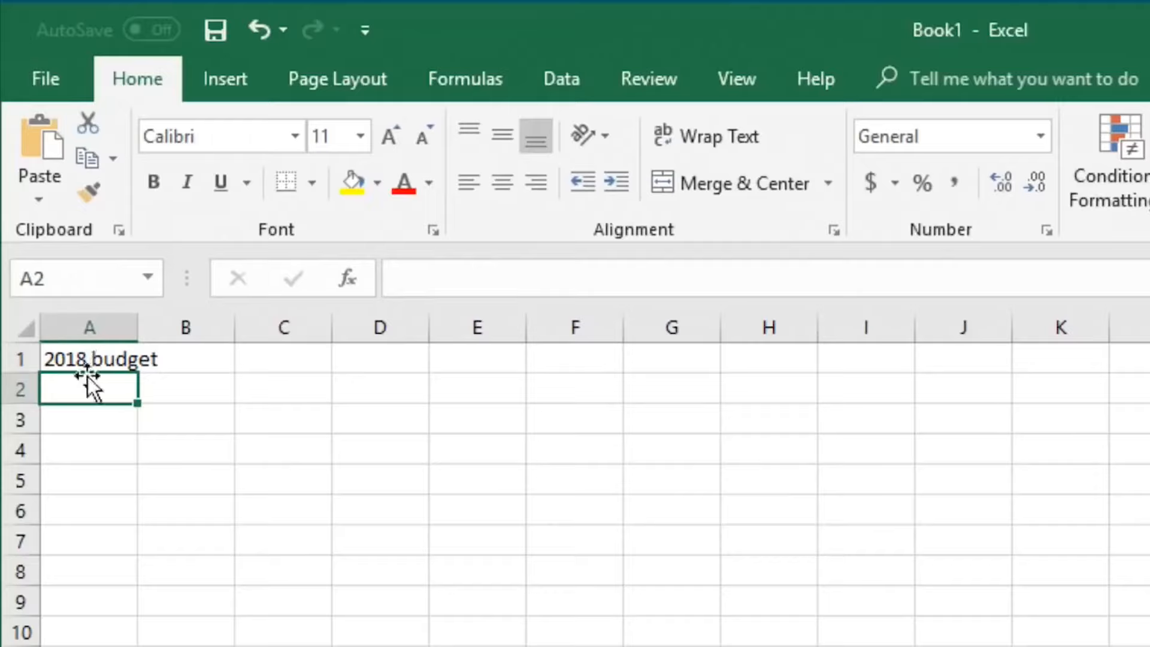
# Enter Expense 1 and Expense 2 in A3:A4 and autofill the series down to Expense 6 in A8
pyautogui.click(88, 416)
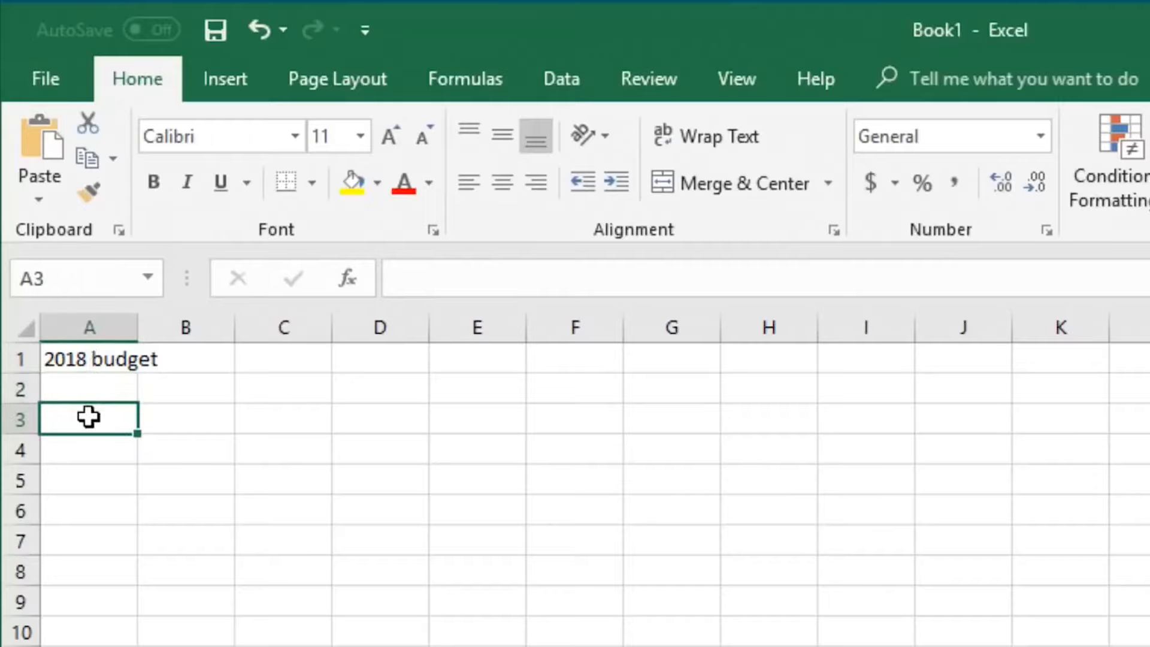
pyautogui.write('Expense 1')
pyautogui.press('Return')
pyautogui.write('Expense 2')
pyautogui.press('Return')
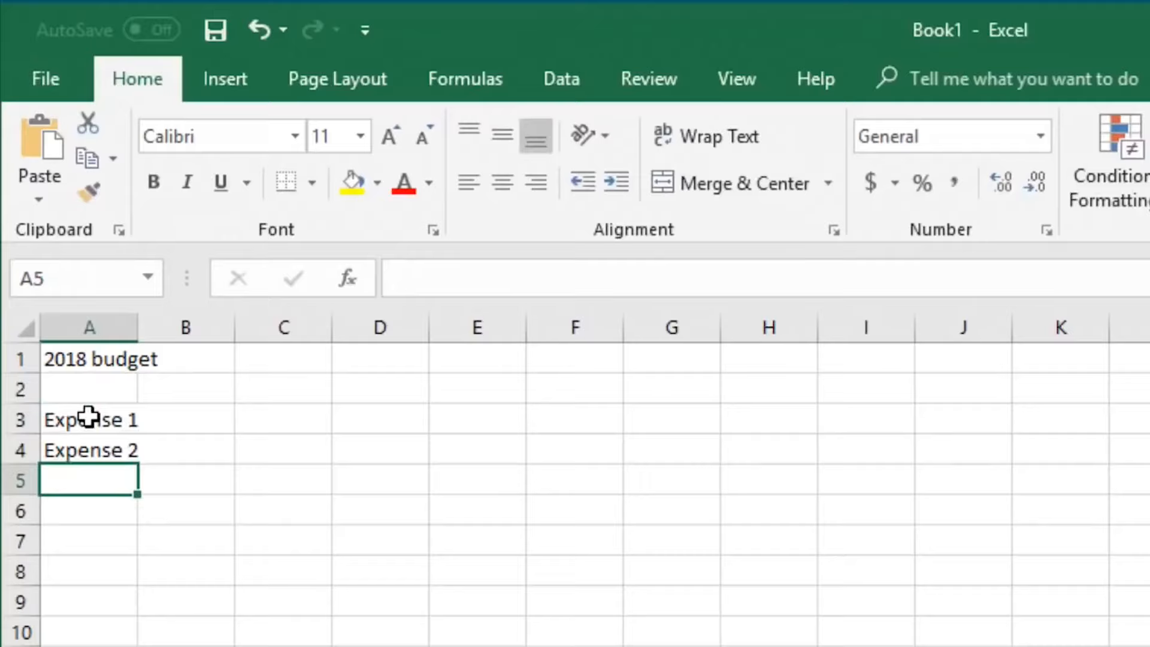
pyautogui.moveTo(89, 416); pyautogui.dragTo(137, 576)
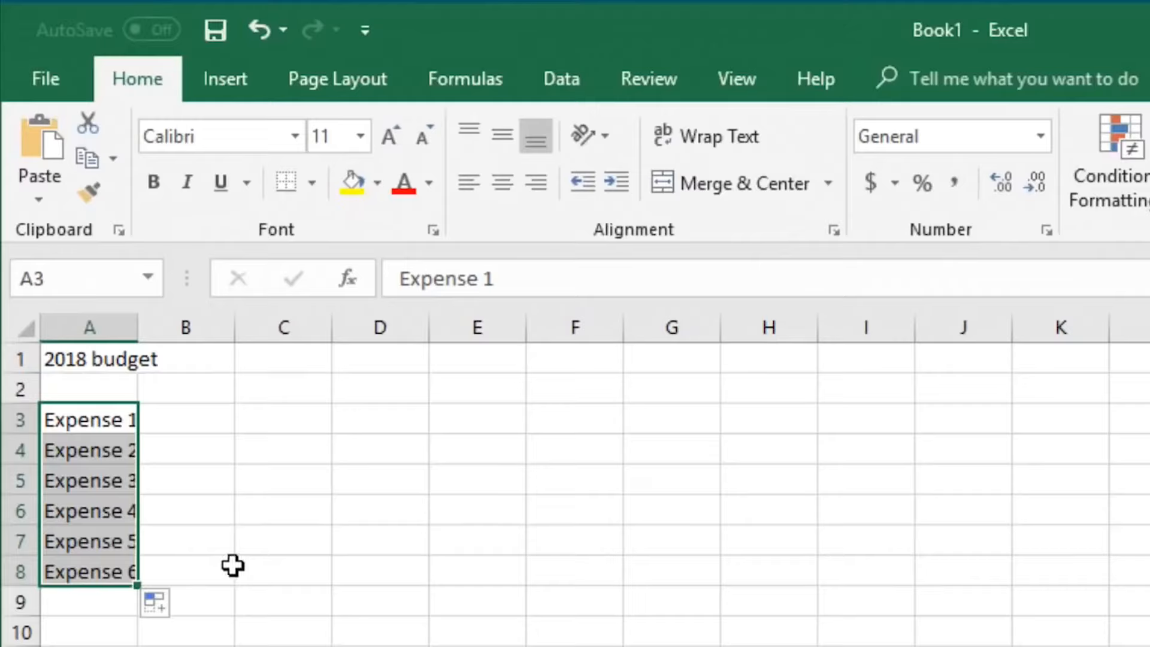
# Enter Jan in B2 and autofill the month names across to Dec in M2
pyautogui.click(203, 397)
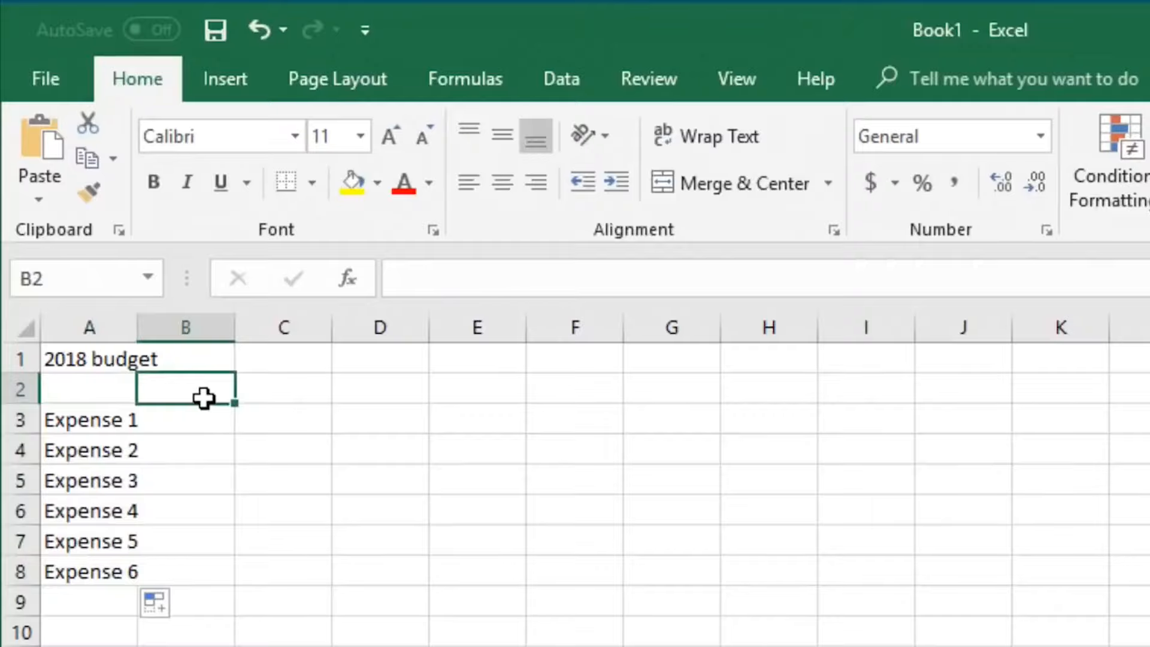
pyautogui.write('Jan')
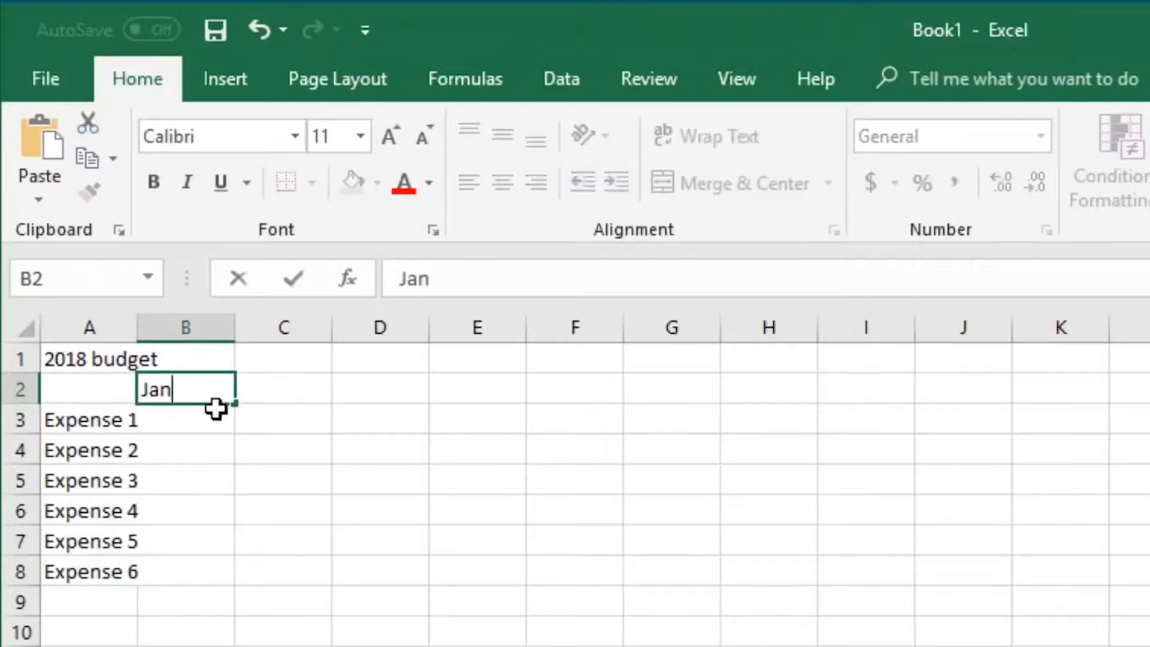
pyautogui.moveTo(237, 405); pyautogui.dragTo(238, 405)
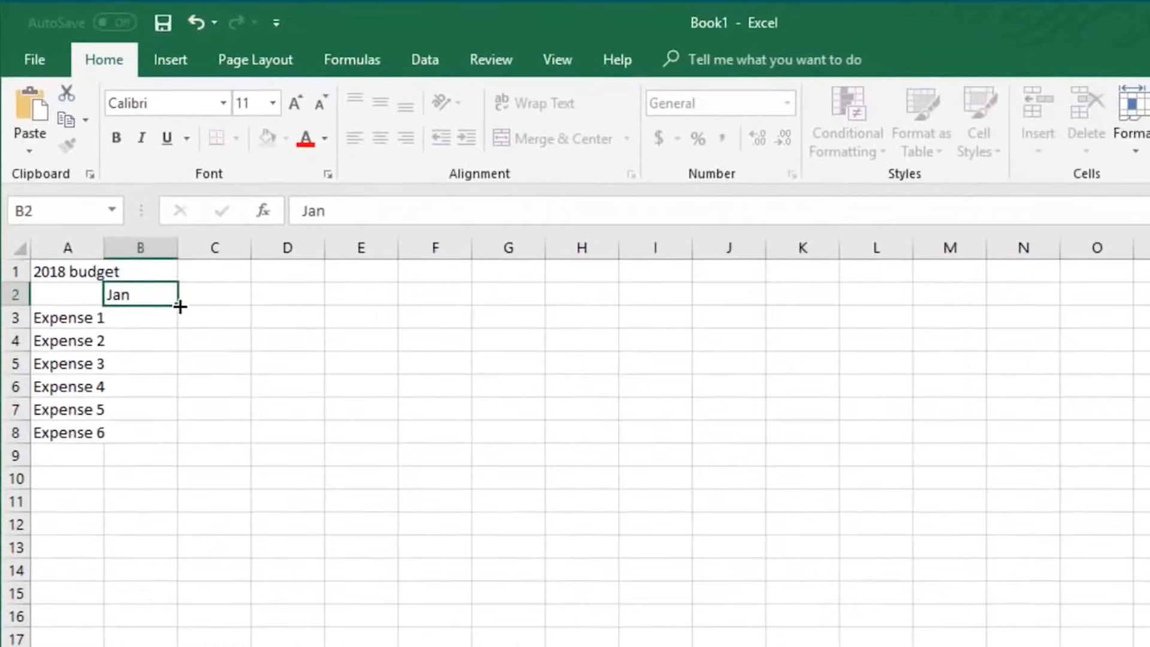
pyautogui.moveTo(180, 306); pyautogui.dragTo(954, 313)
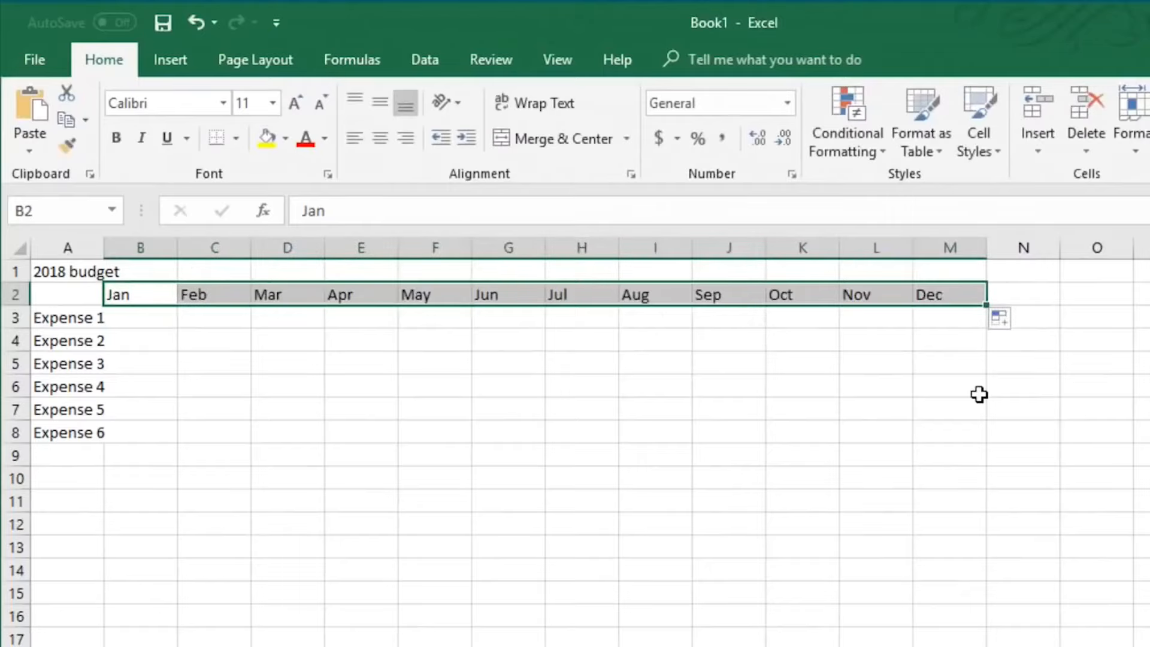
# Enter the monthly amounts for Expense 1 through Expense 6 from Jan to Dec in B3:M8
pyautogui.click(139, 318)
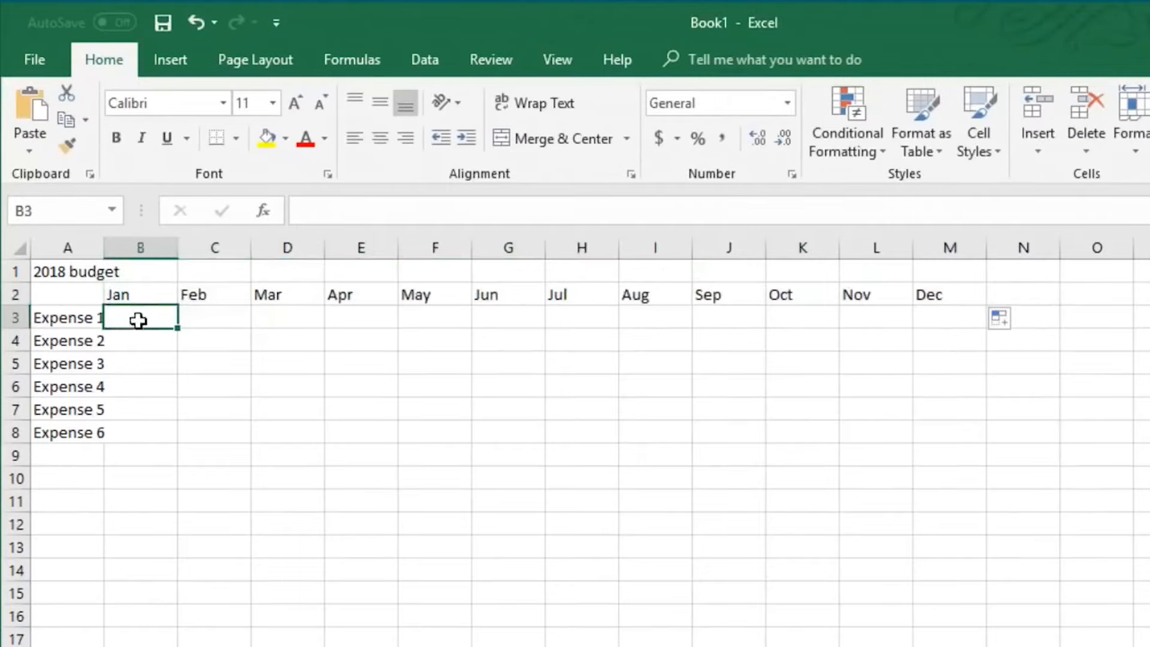
pyautogui.write('50')
pyautogui.press('Return')
pyautogui.write('20')
pyautogui.press('Return')
pyautogui.write('198')
pyautogui.press('Return')
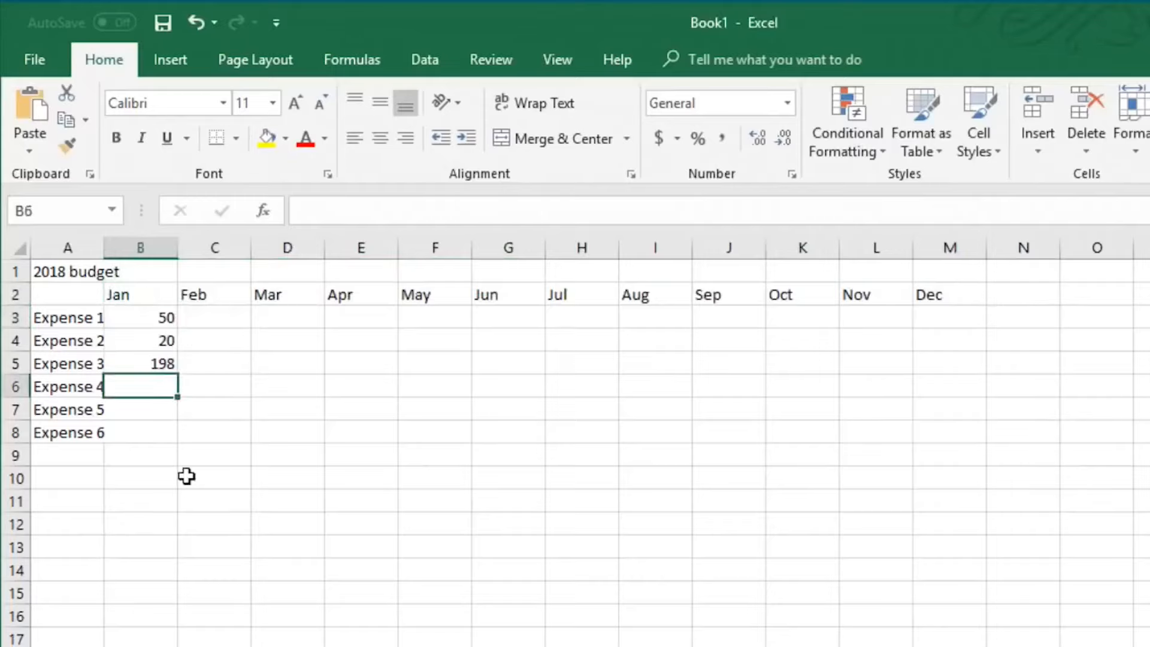
pyautogui.write('367')
pyautogui.press('Return')
pyautogui.press('Return')
pyautogui.write('413')
pyautogui.press('Return')
pyautogui.write('77')
pyautogui.press('Return')
pyautogui.write('823')
pyautogui.press('Return')
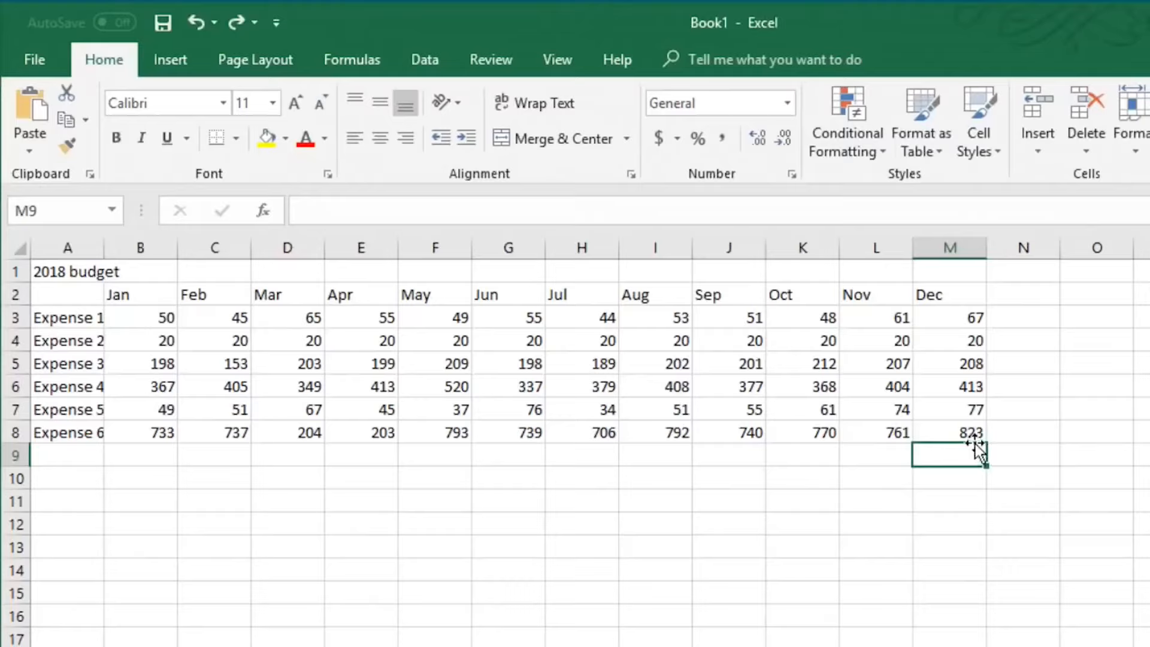
# Insert a blank row above the title and another blank row above the month headers
pyautogui.rightClick(14, 272)
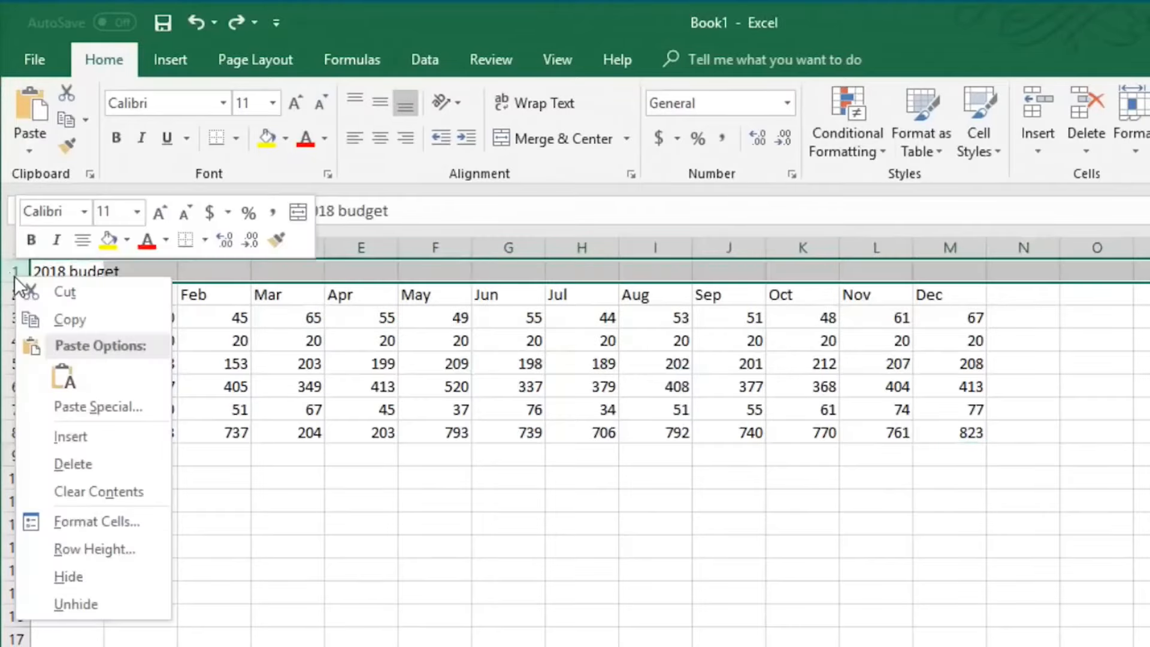
pyautogui.click(78, 436)
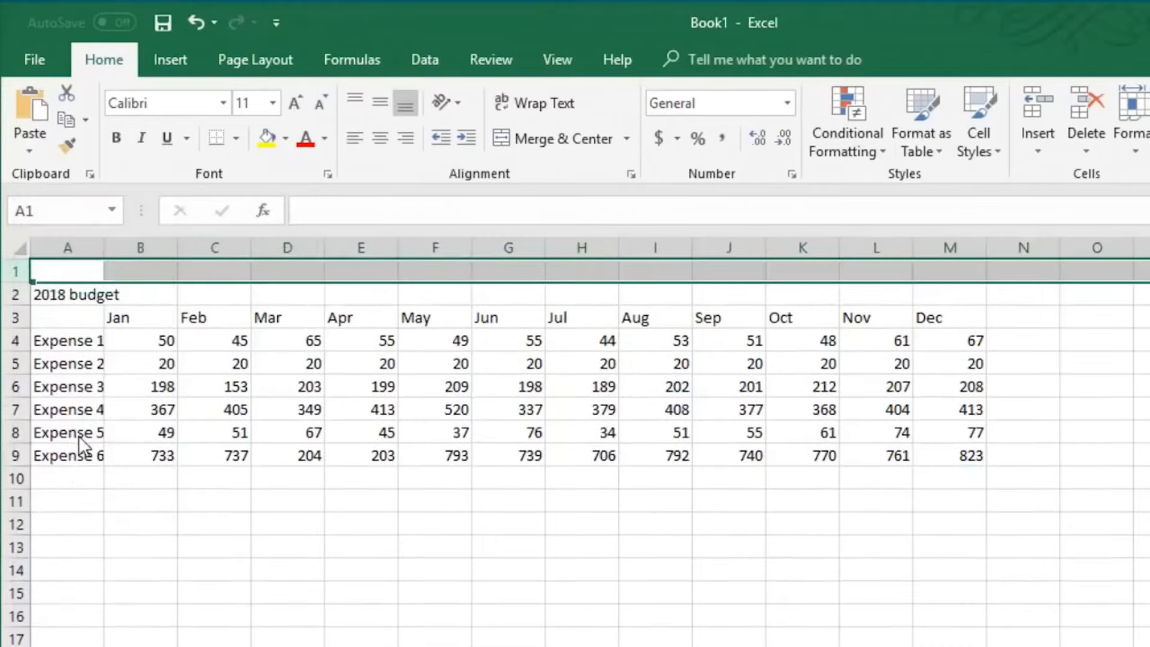
pyautogui.click(16, 318)
pyautogui.rightClick(17, 318)
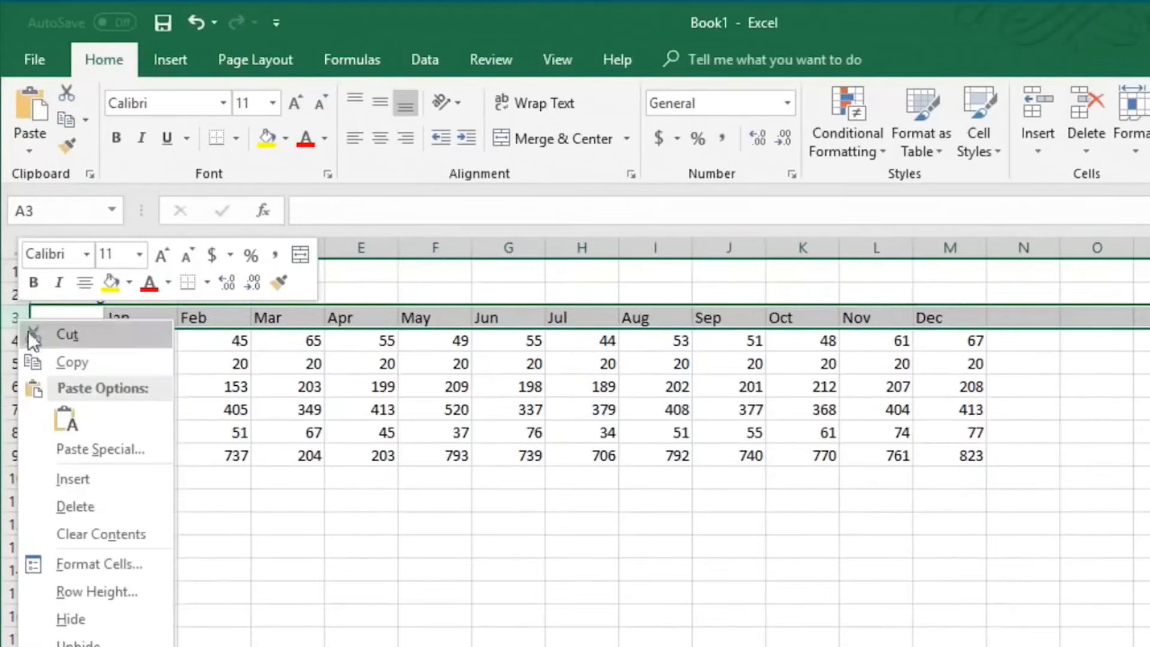
pyautogui.click(81, 476)
# Format the title cell A2 as 24 pt bold
pyautogui.click(38, 294)
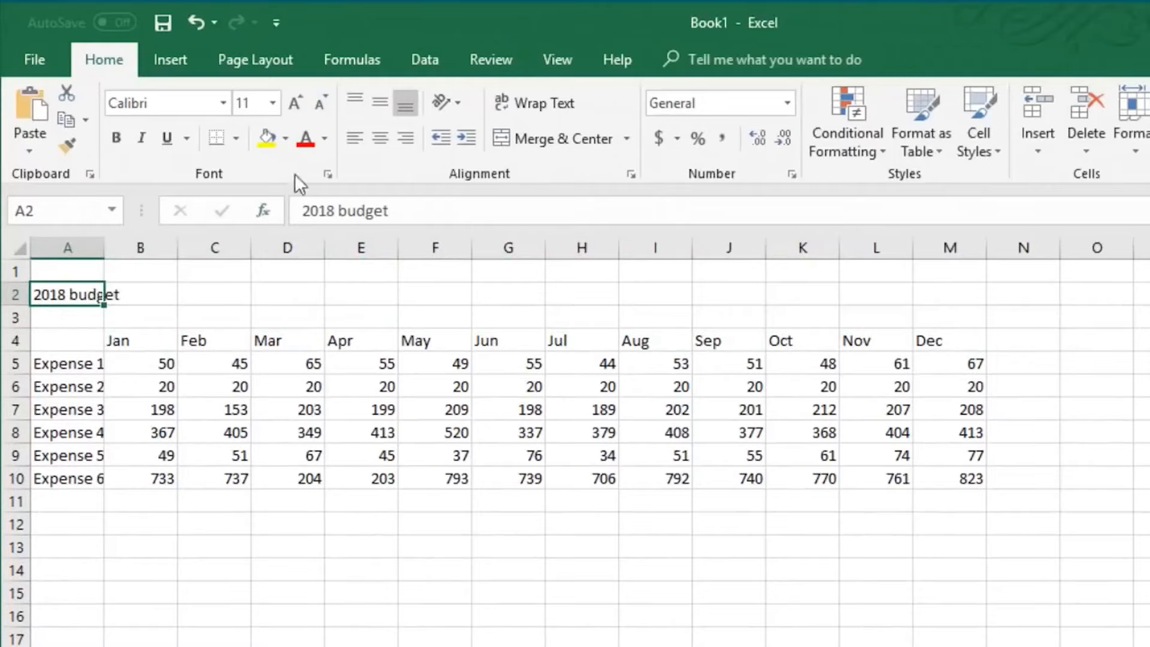
pyautogui.click(276, 102)
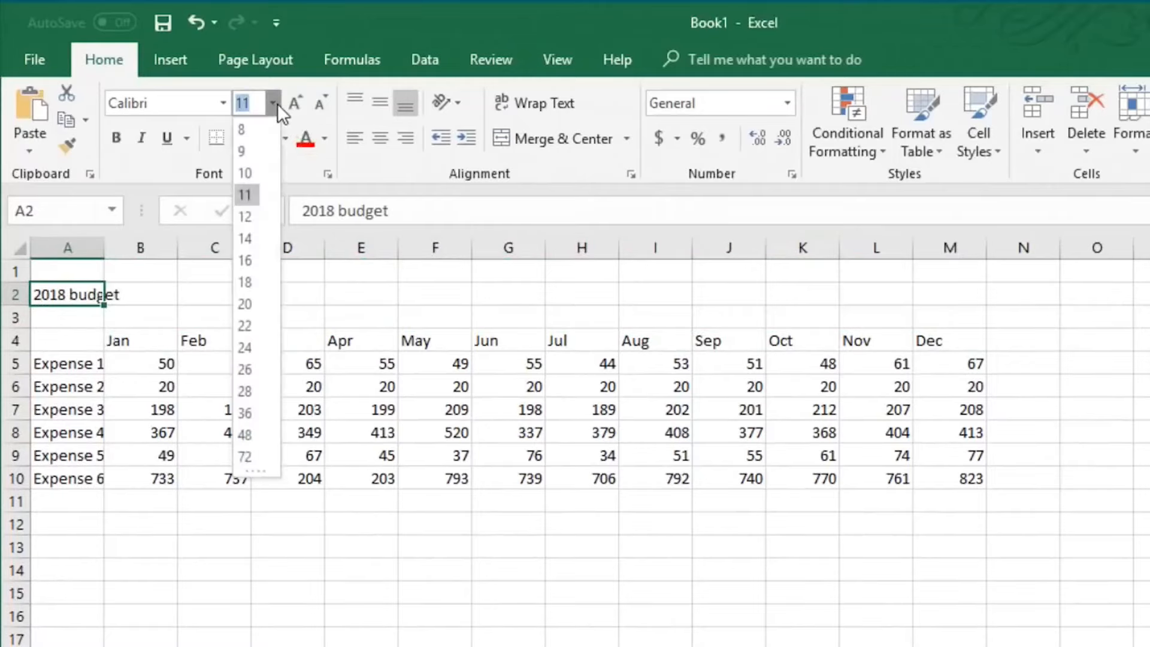
pyautogui.click(246, 346)
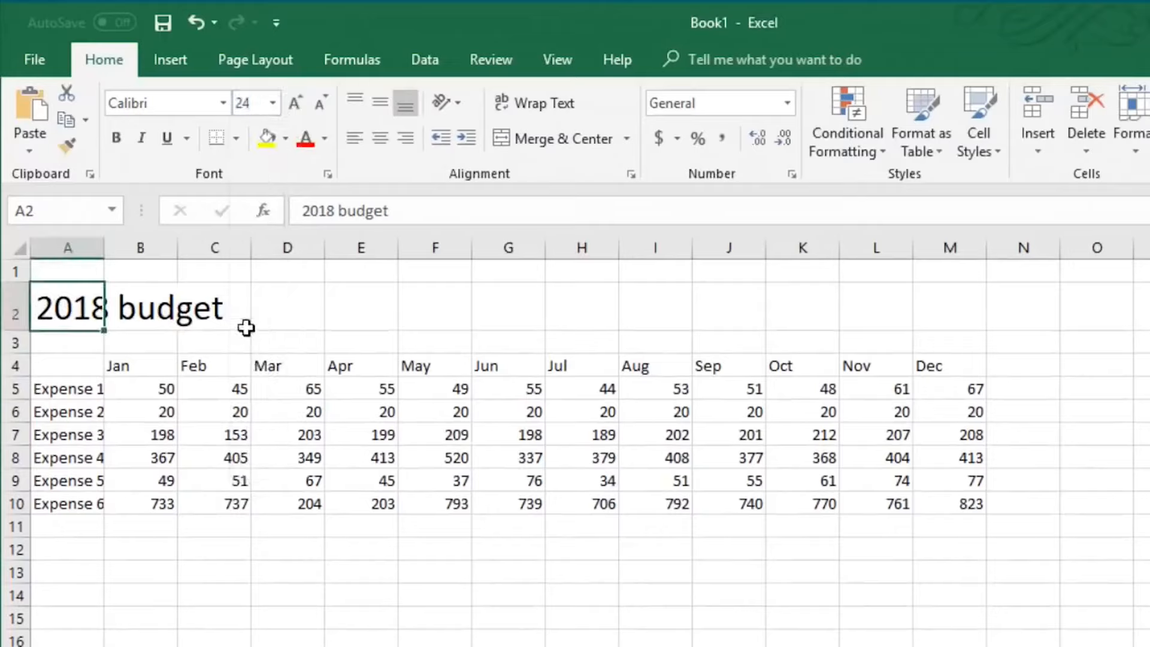
pyautogui.click(124, 136)
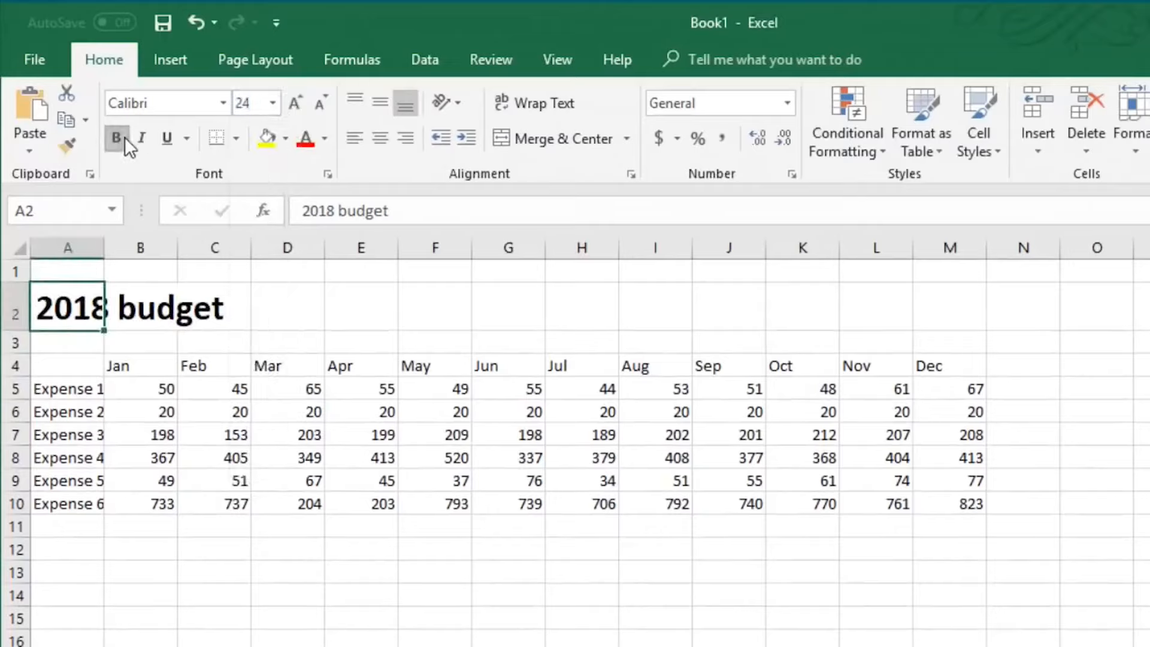
# Edit the title so it reads 2018 Budget with a capital B
pyautogui.click(347, 211)
pyautogui.press('BackSpace')
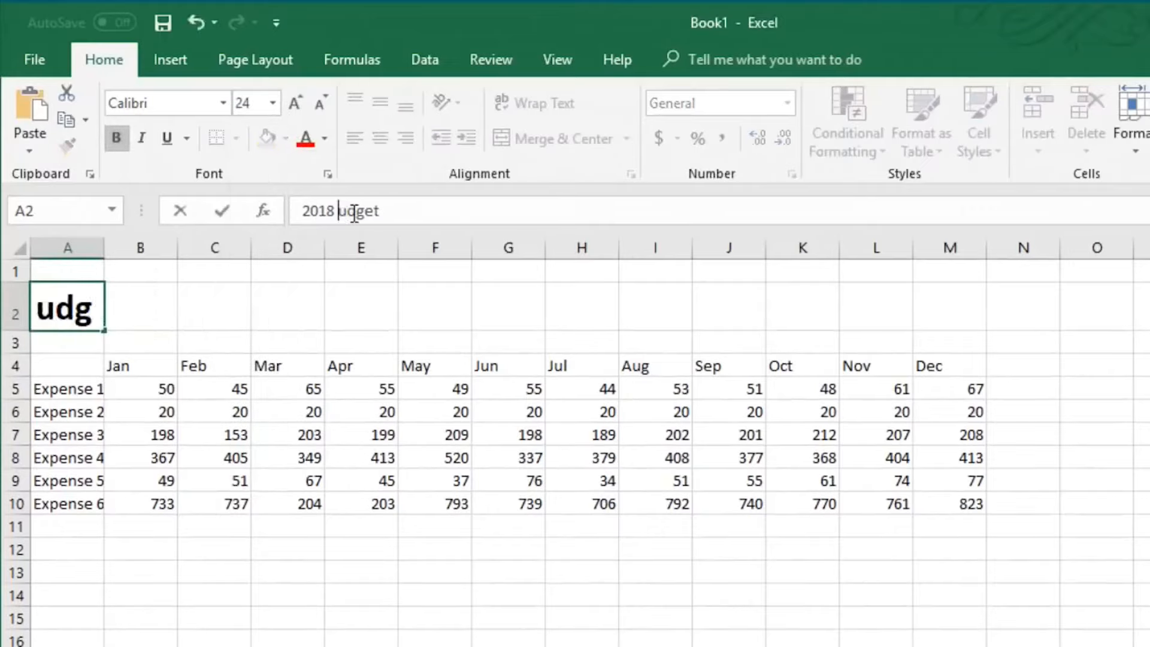
pyautogui.write('B')
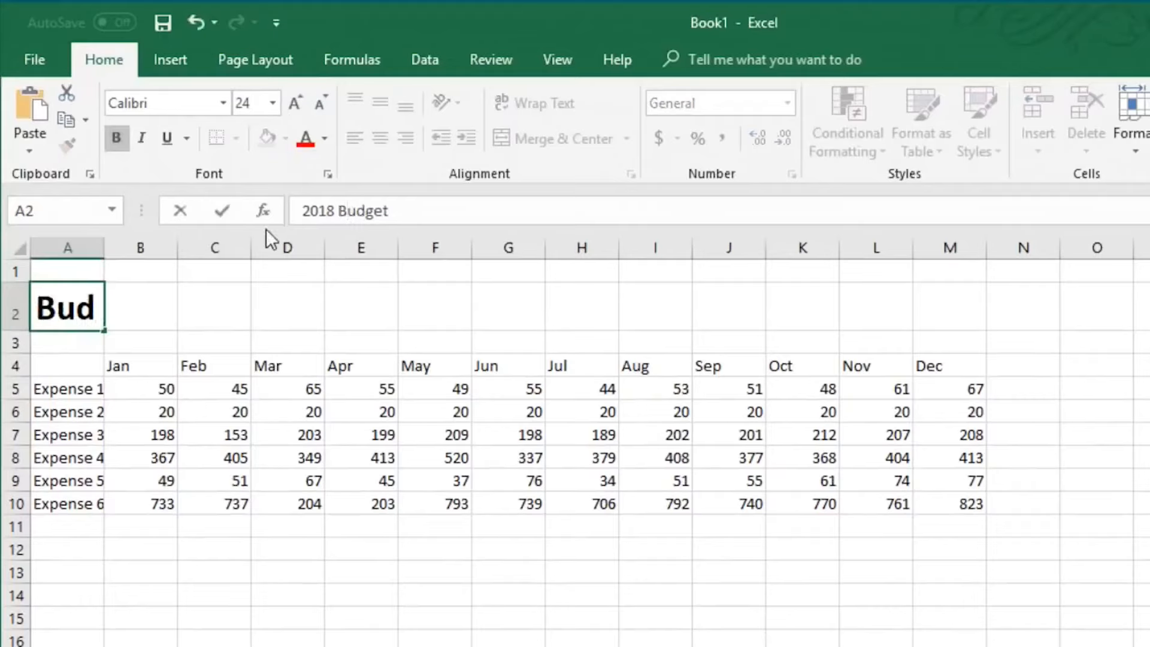
pyautogui.press('Return')
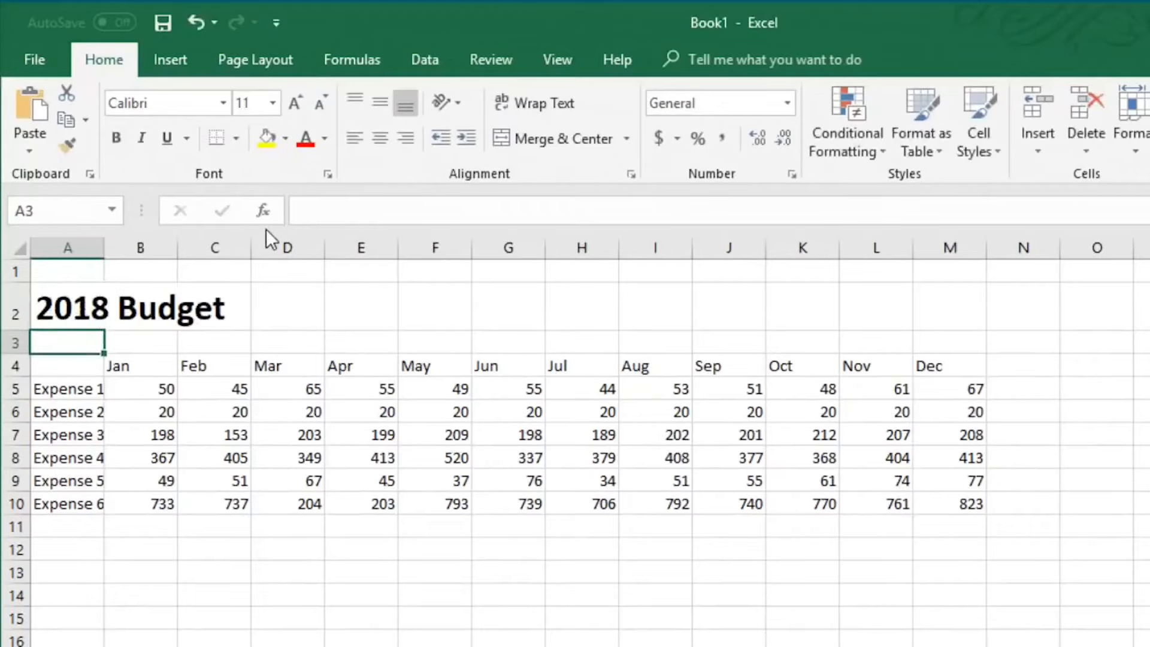
# Merge and center the title across cells A2 to M2
pyautogui.click(55, 306)
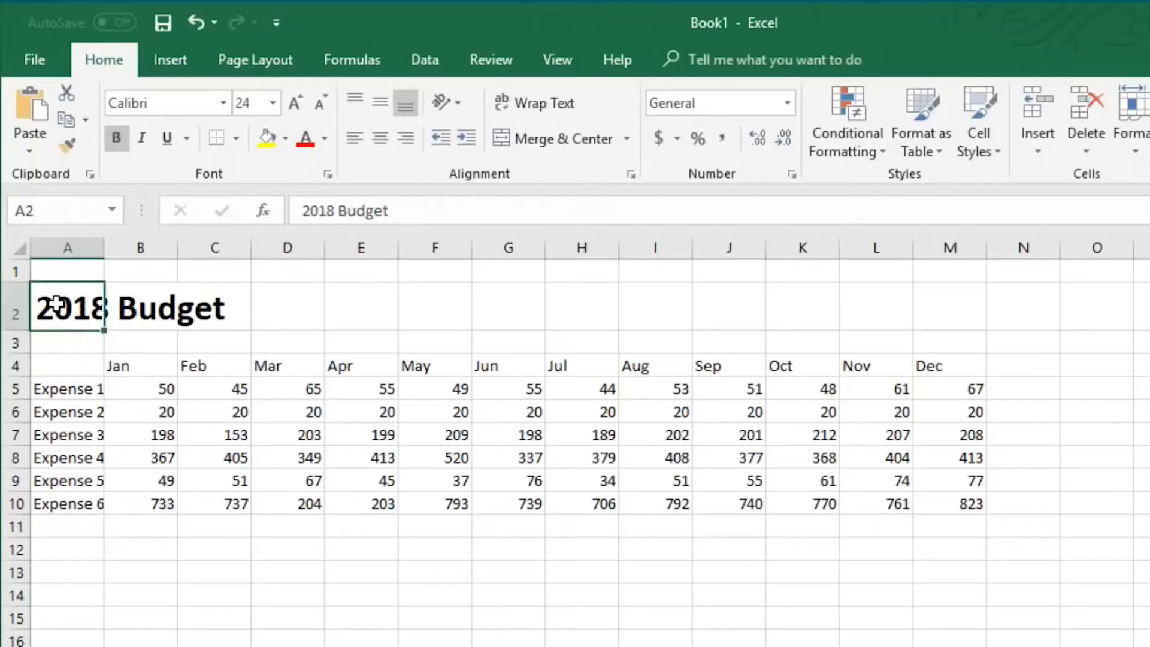
pyautogui.moveTo(55, 306); pyautogui.dragTo(958, 307)
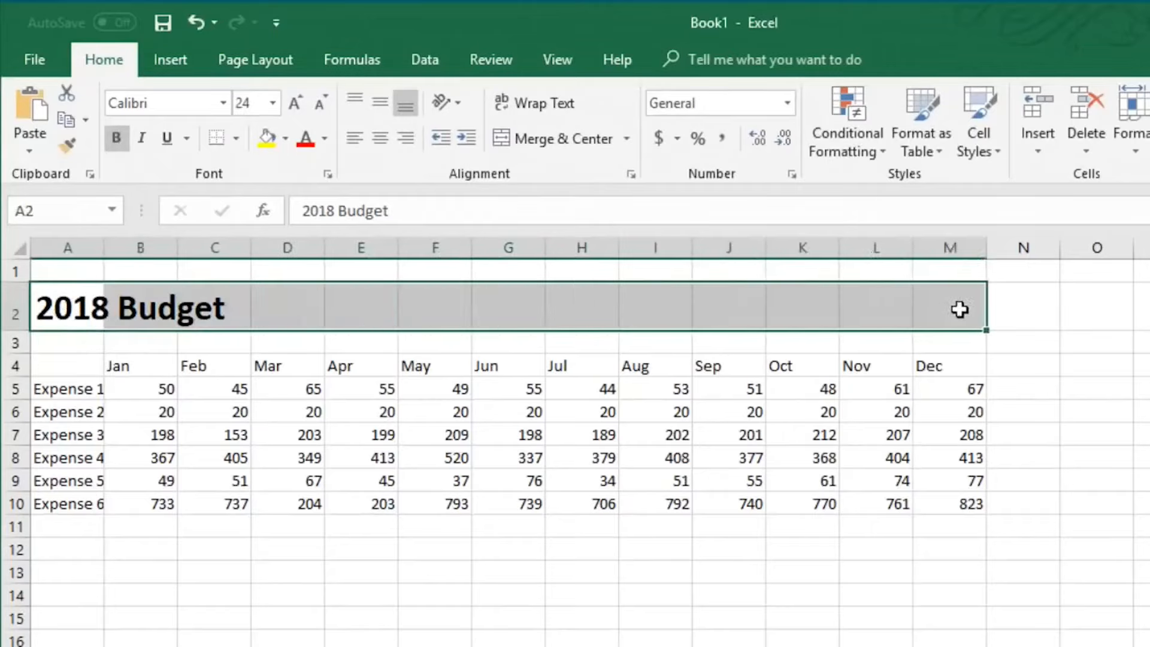
pyautogui.click(573, 142)
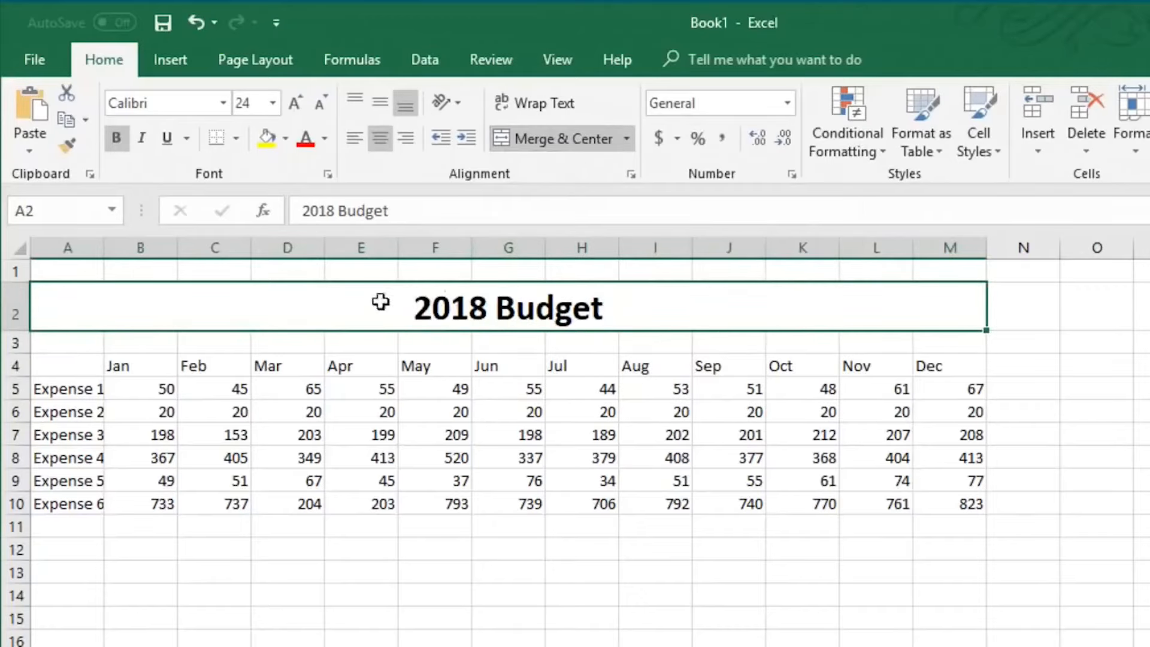
# Autofit column A's width to fit the expense labels
pyautogui.click(91, 367)
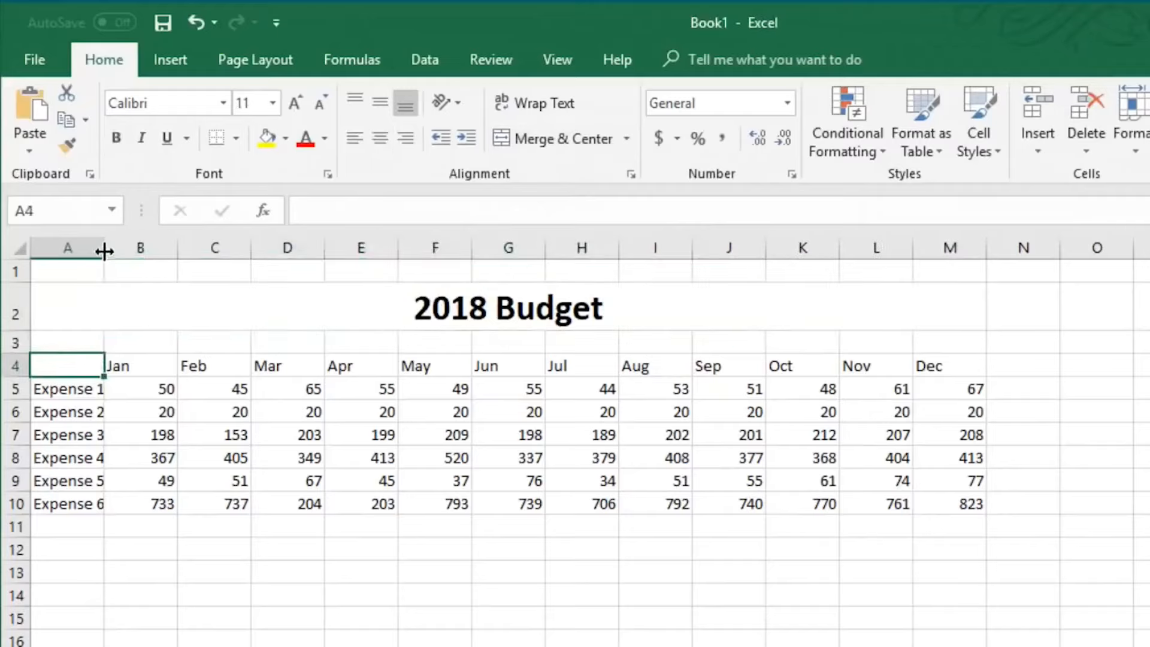
pyautogui.moveTo(105, 251); pyautogui.dragTo(105, 251)
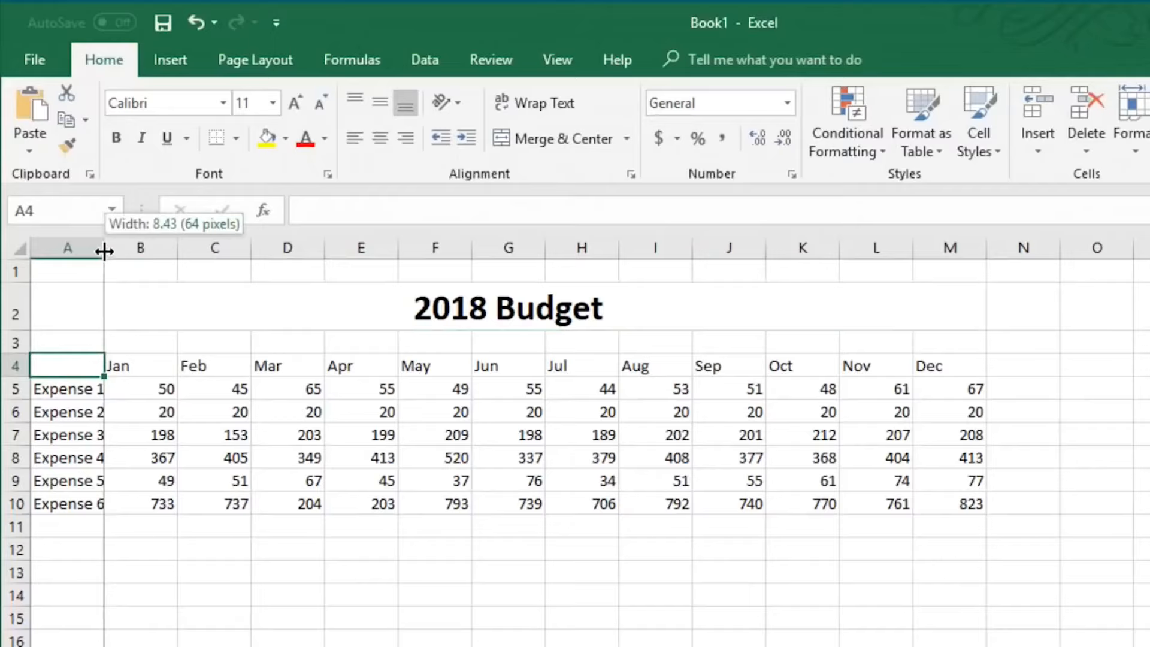
pyautogui.moveTo(105, 251); pyautogui.dragTo(103, 250)
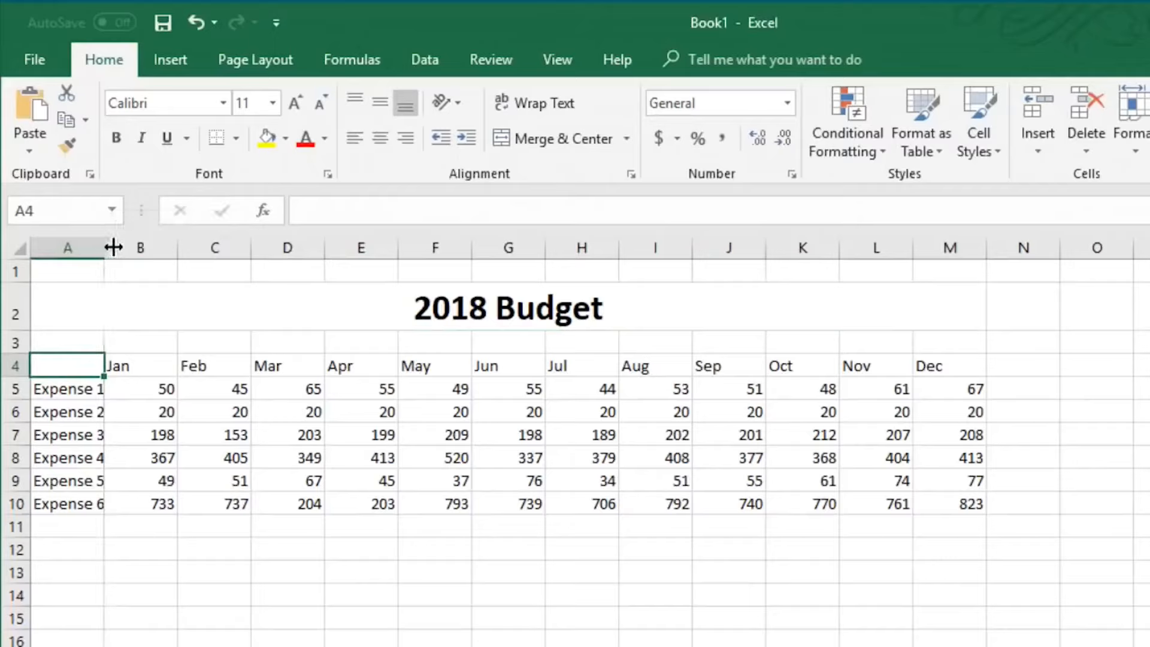
pyautogui.moveTo(105, 247); pyautogui.dragTo(113, 247)
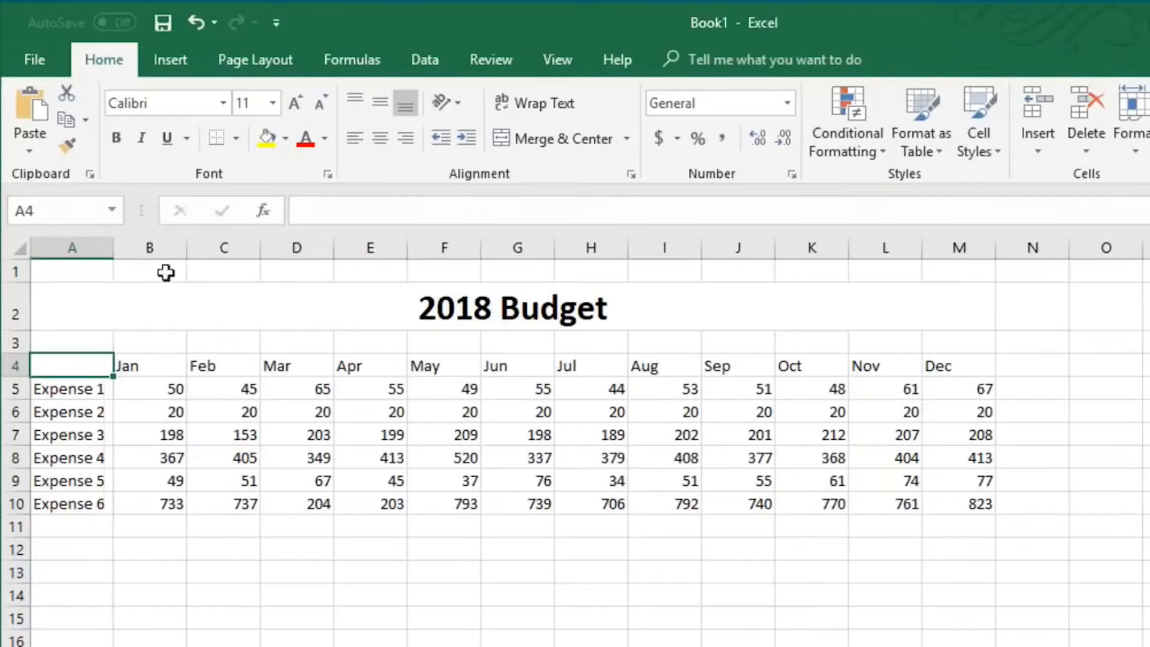
pyautogui.moveTo(115, 251); pyautogui.dragTo(101, 251)
pyautogui.doubleClick(100, 249)
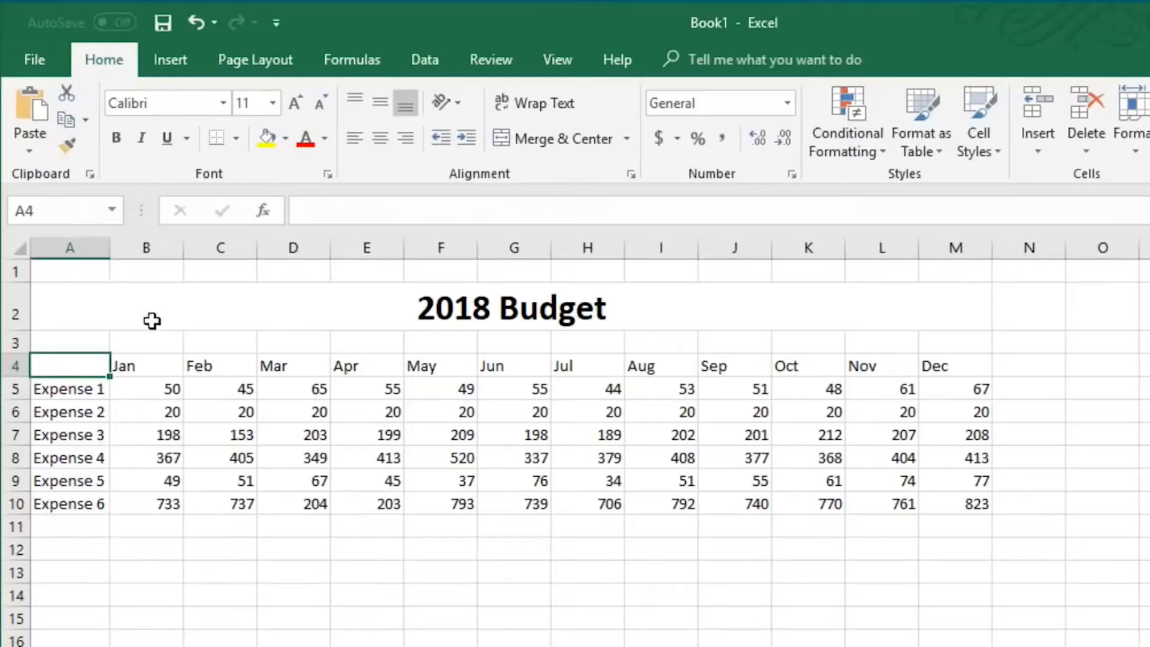
# Center-align the month headers in B4:M4
pyautogui.moveTo(128, 365); pyautogui.dragTo(940, 371)
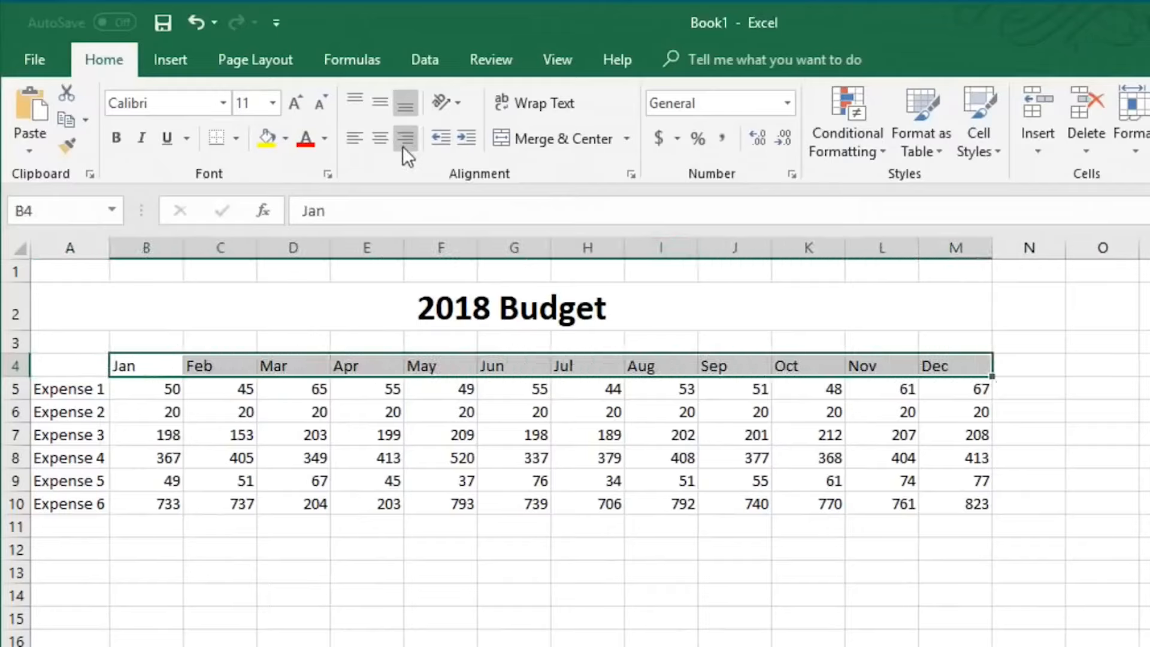
pyautogui.click(382, 142)
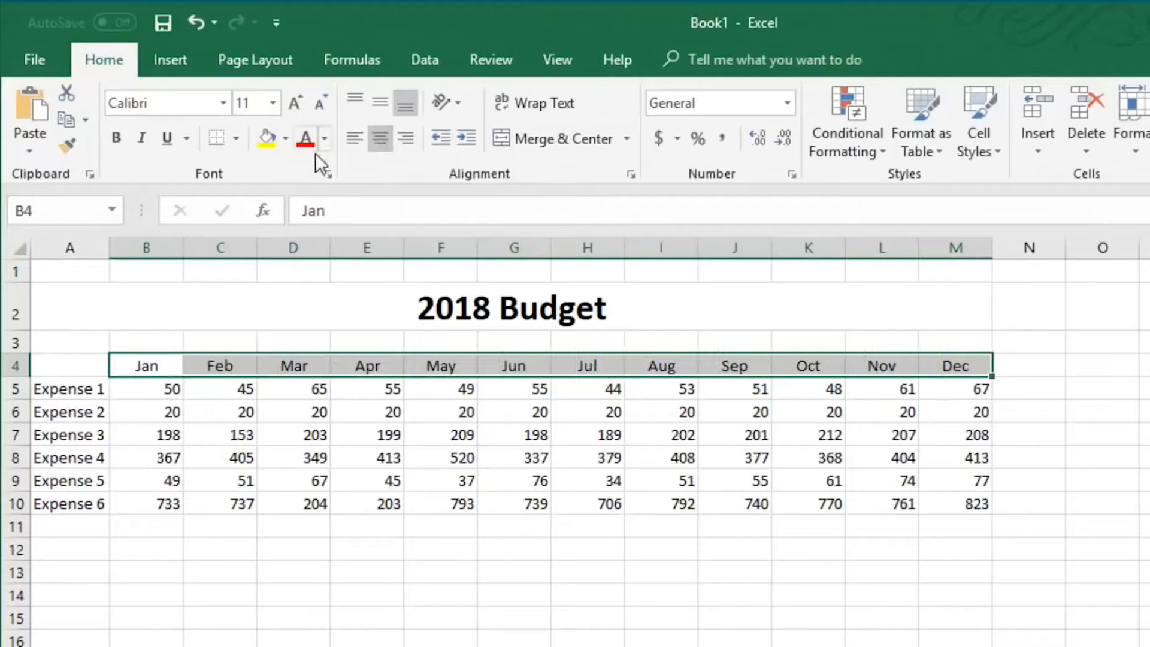
# Shade the month headers dark gray and the expense labels in A5:A10 a lighter gray
pyautogui.click(285, 143)
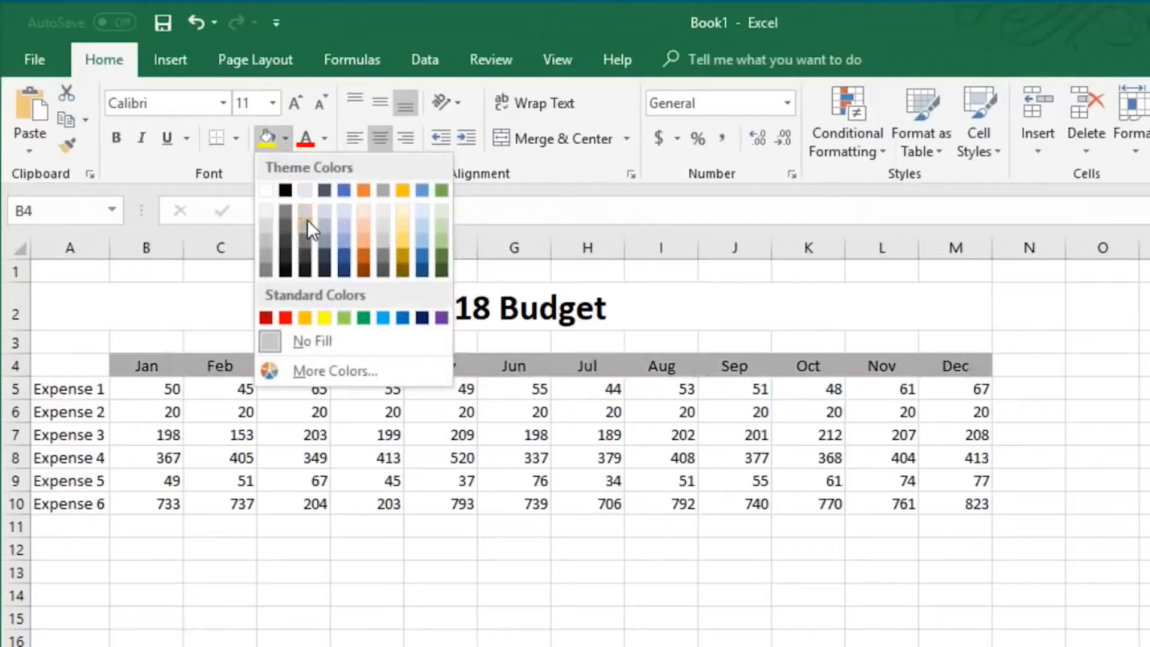
pyautogui.click(306, 238)
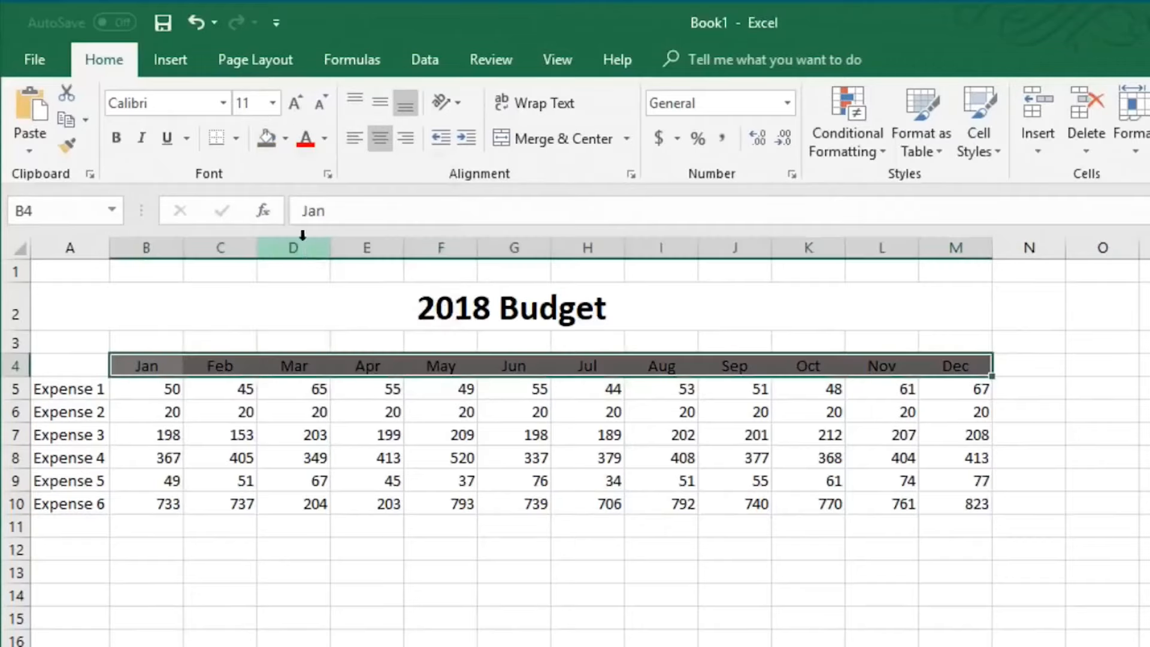
pyautogui.moveTo(84, 387); pyautogui.dragTo(91, 504)
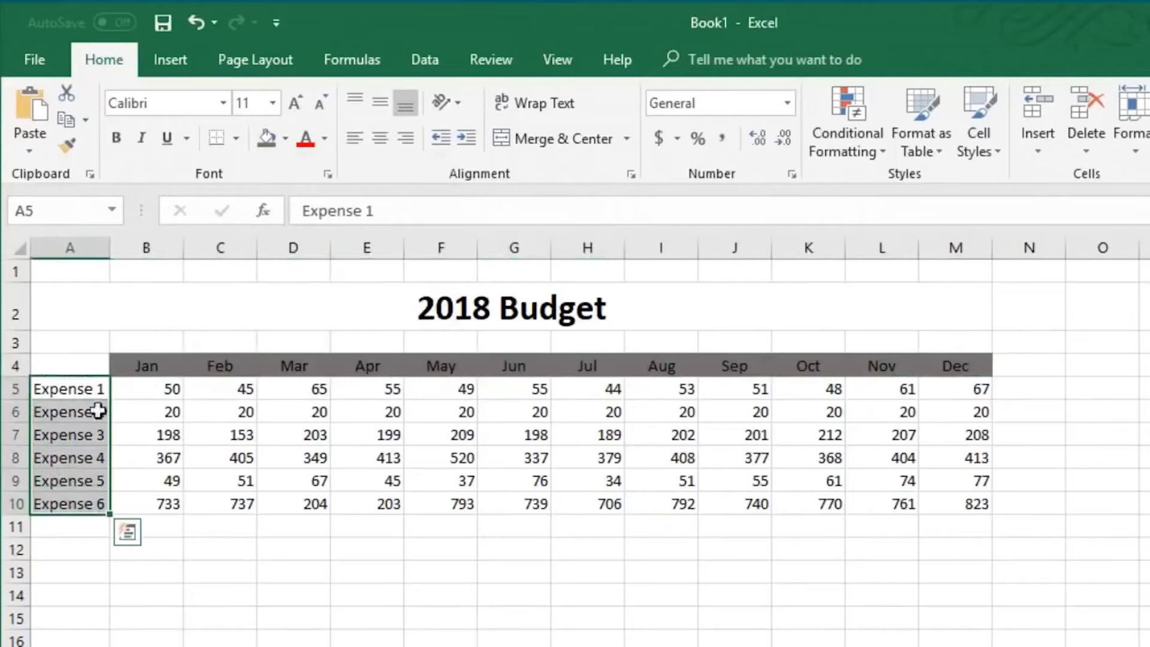
pyautogui.click(285, 143)
pyautogui.click(301, 220)
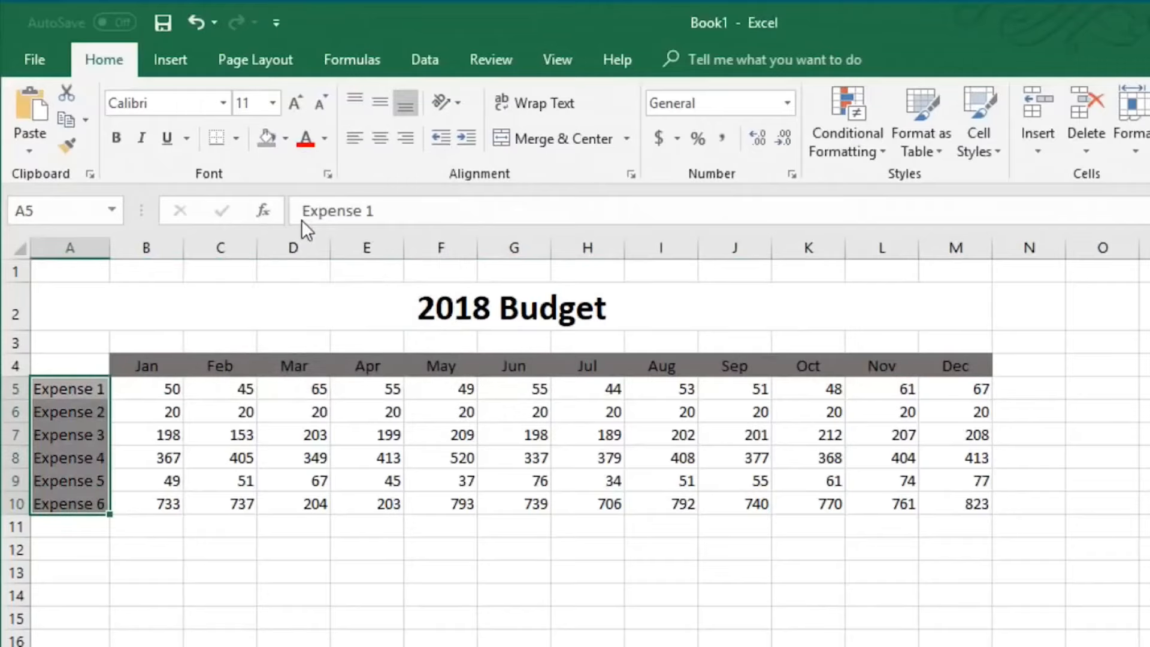
pyautogui.click(342, 543)
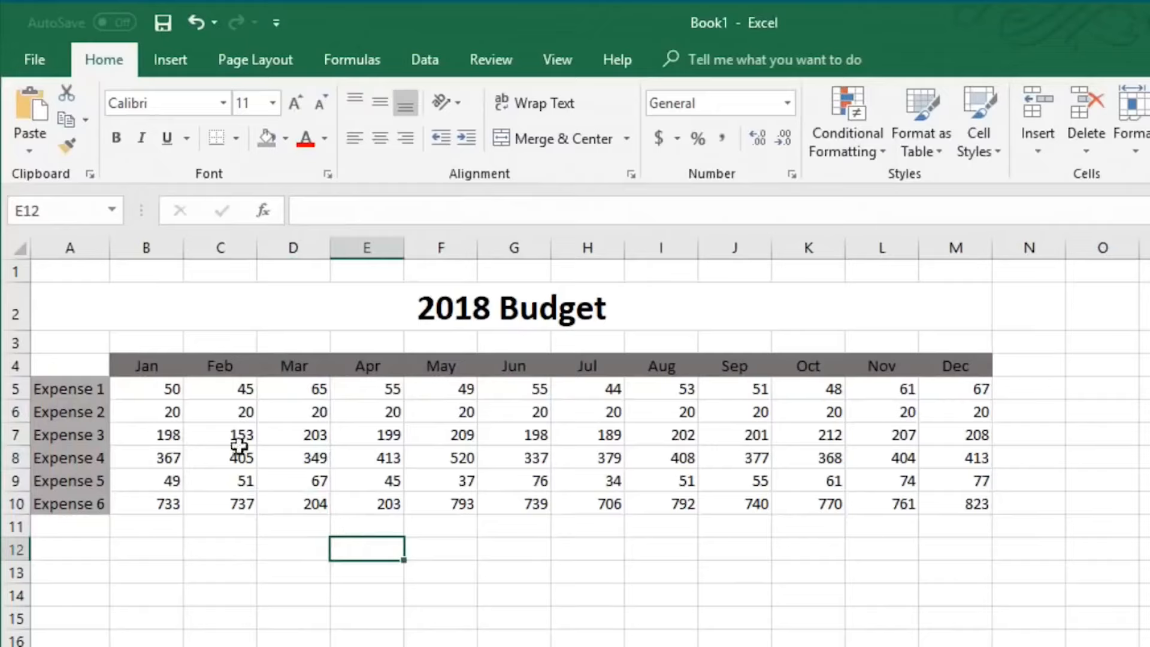
# Apply all borders to the budget table from the month headers down to Expense 6
pyautogui.moveTo(62, 359); pyautogui.dragTo(939, 501)
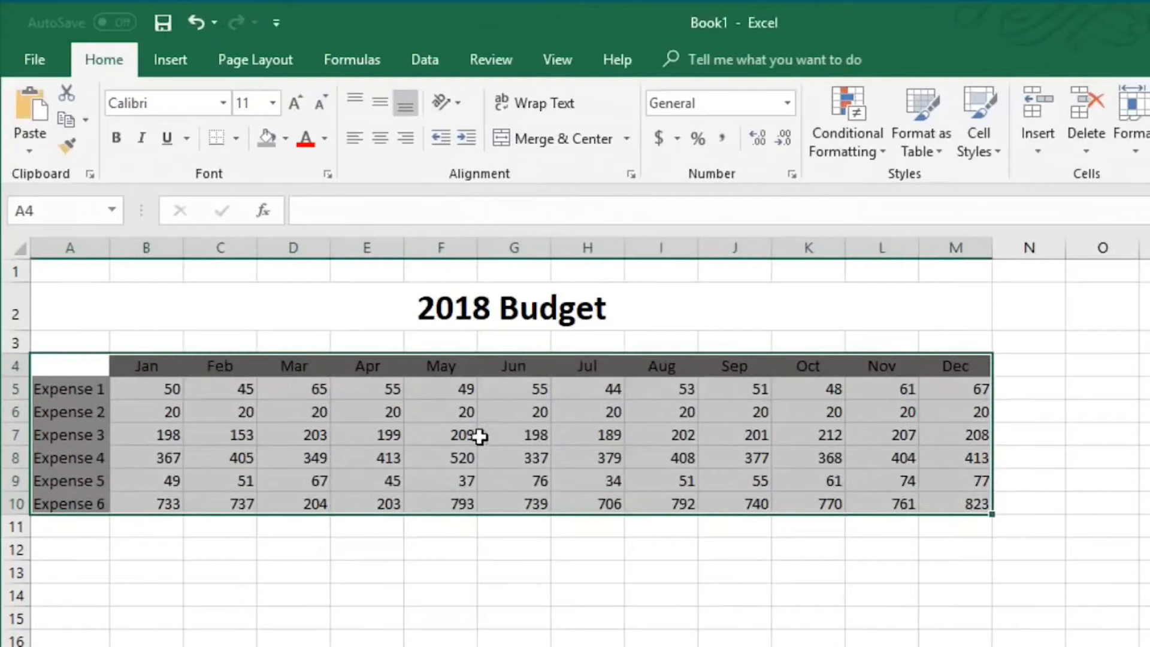
pyautogui.keyDown('ctrl'); pyautogui.click(79, 365); pyautogui.keyUp('ctrl')
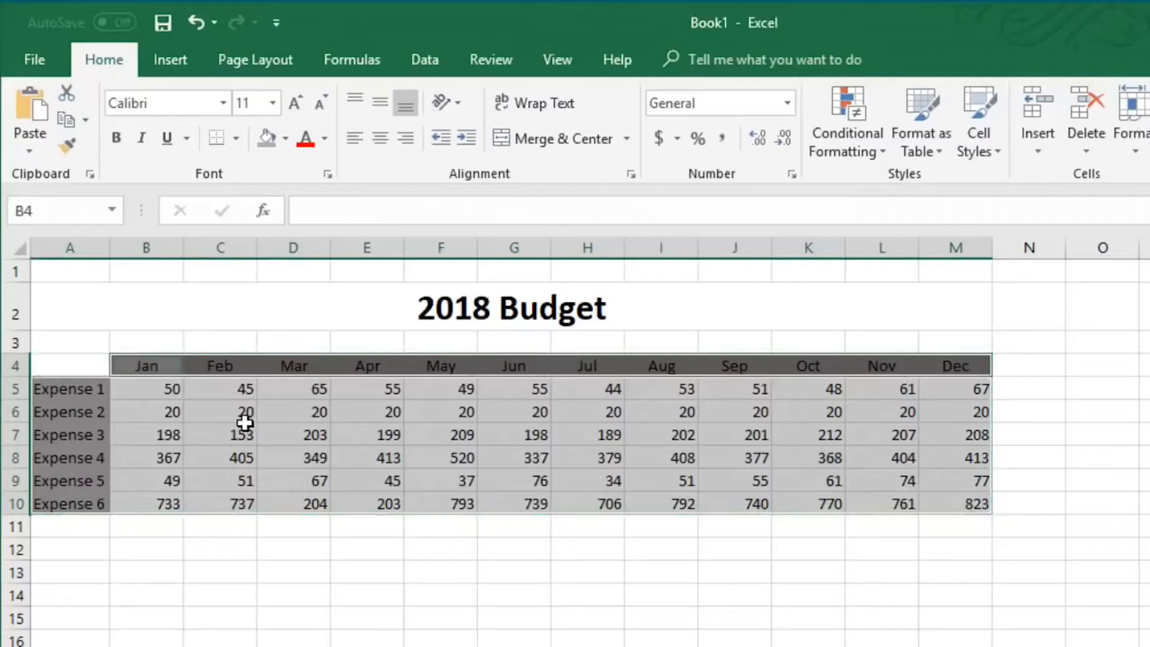
pyautogui.click(236, 138)
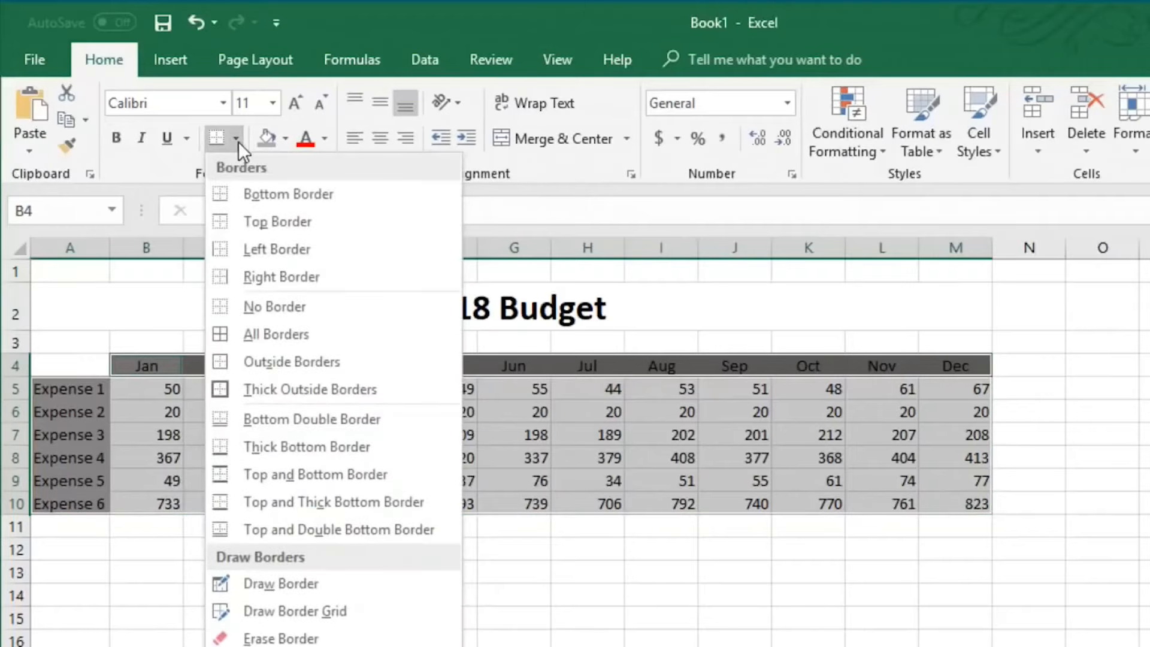
pyautogui.click(247, 329)
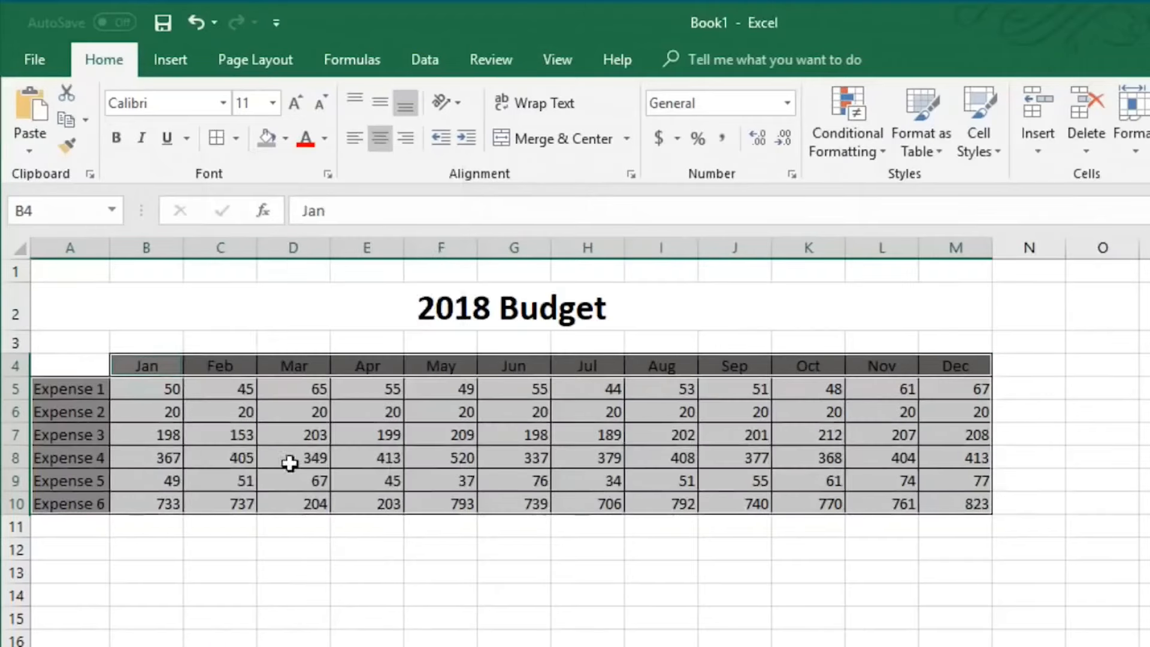
pyautogui.click(299, 540)
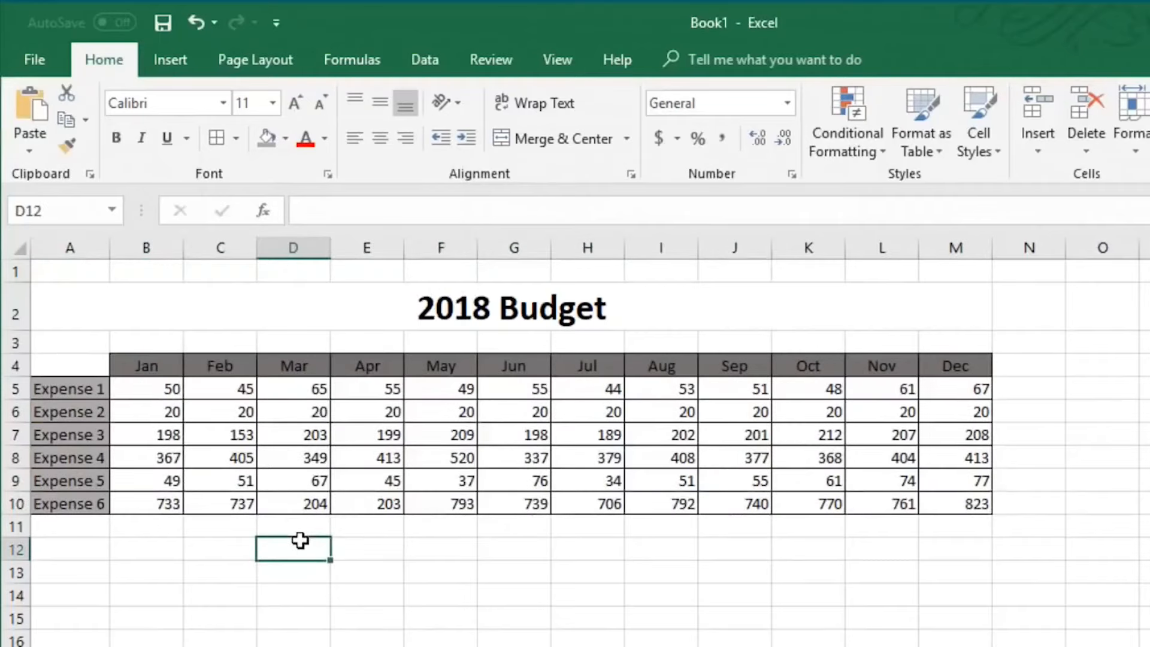
# Enter the label Totals: in A11 and right-align it
pyautogui.hotkey('ctrl', 'z')
pyautogui.click(82, 529)
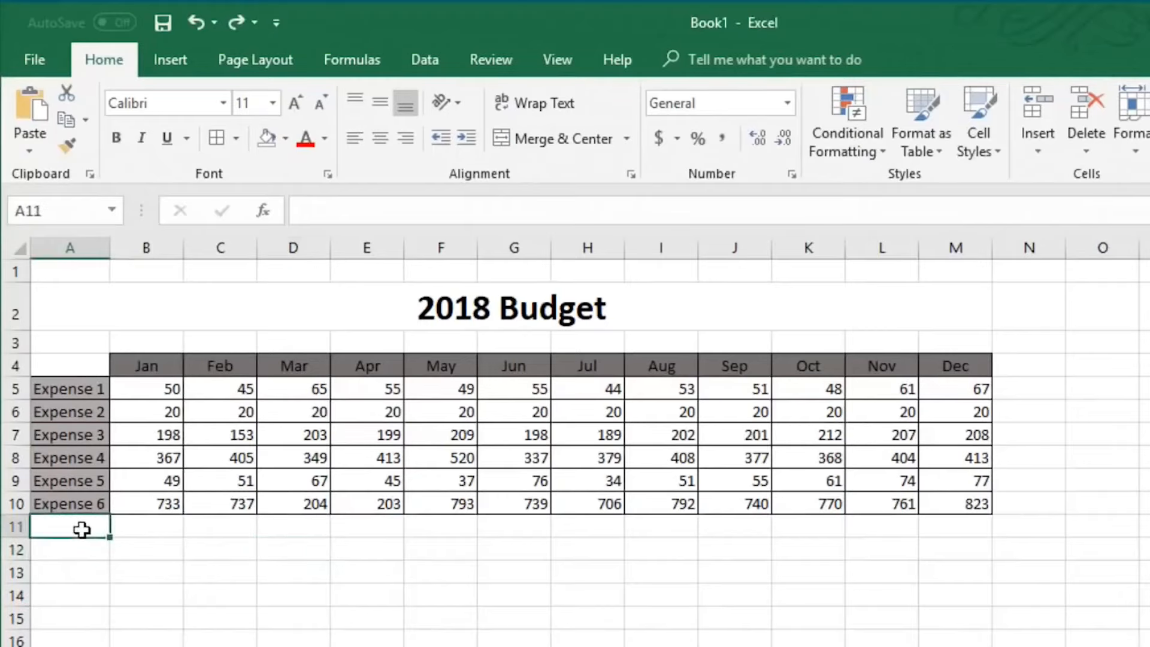
pyautogui.write('Totals')
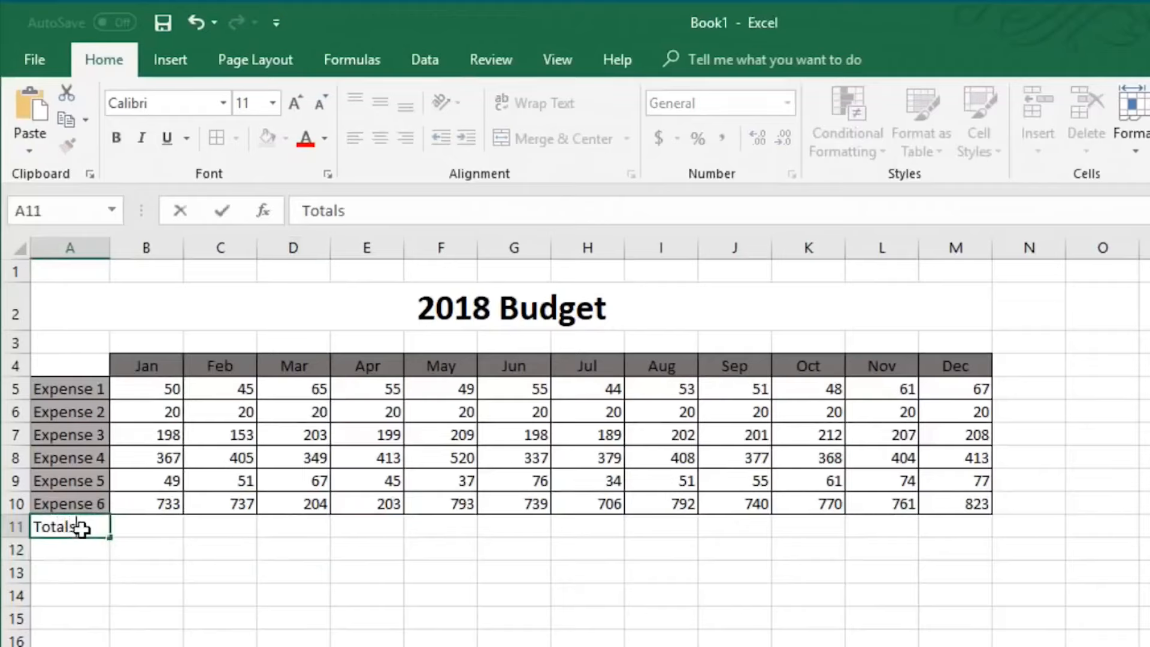
pyautogui.hotkey('ctrl', 'Return')
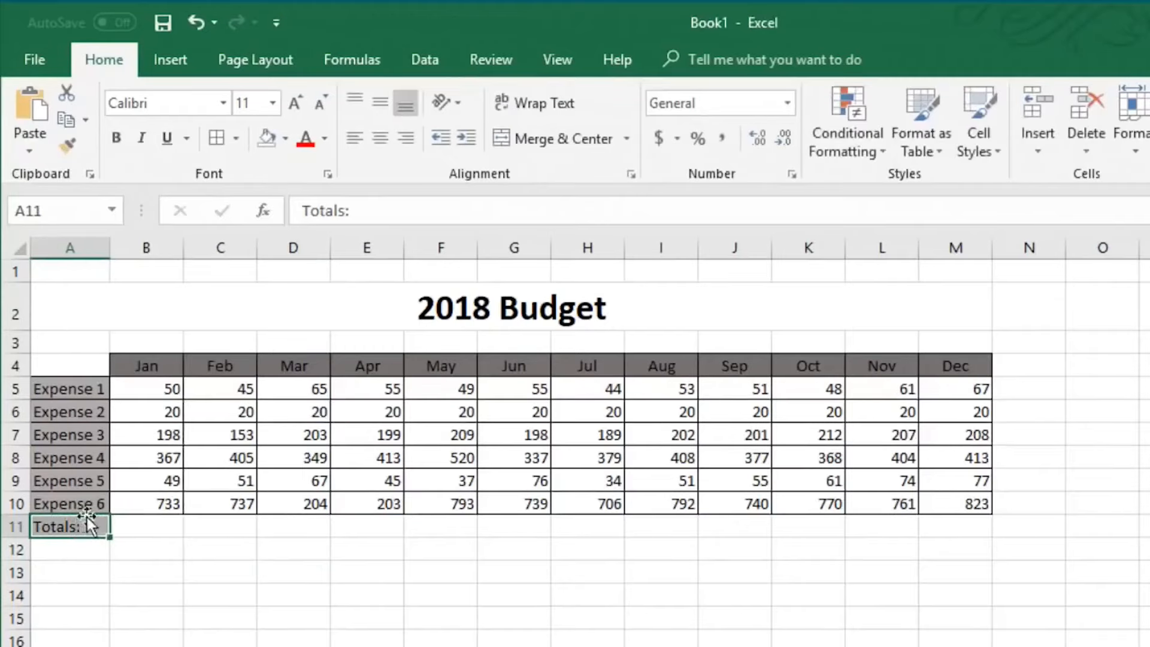
pyautogui.click(406, 137)
# Sum January's expenses in B11 with AutoSum
pyautogui.click(160, 528)
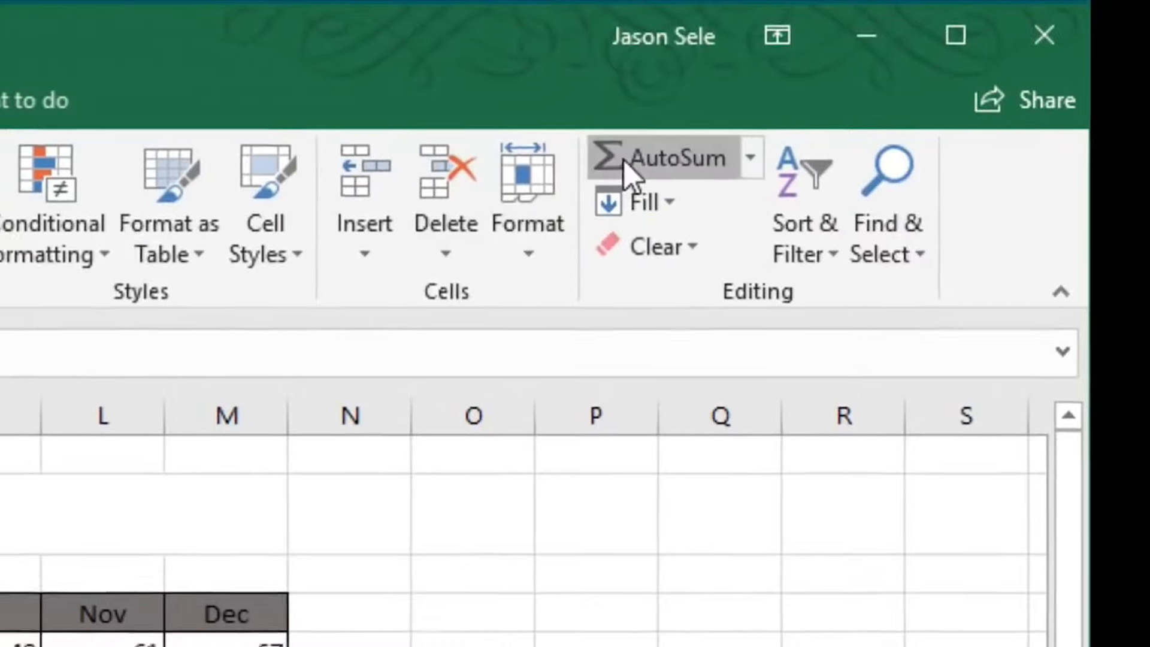
pyautogui.click(624, 161)
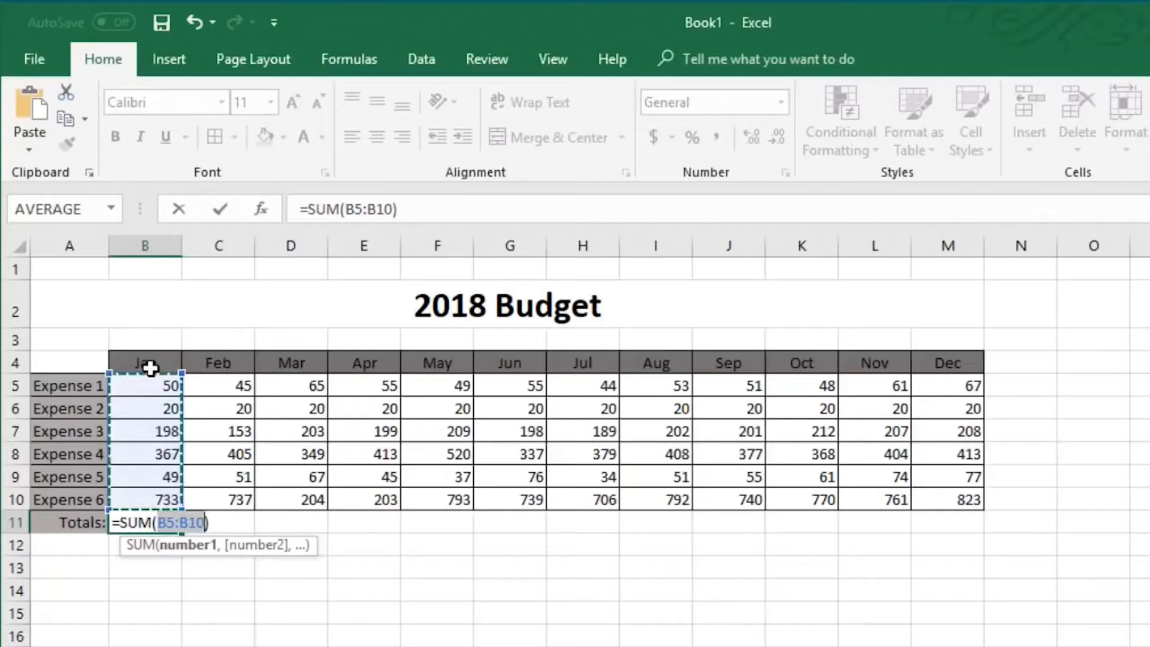
pyautogui.press('Return')
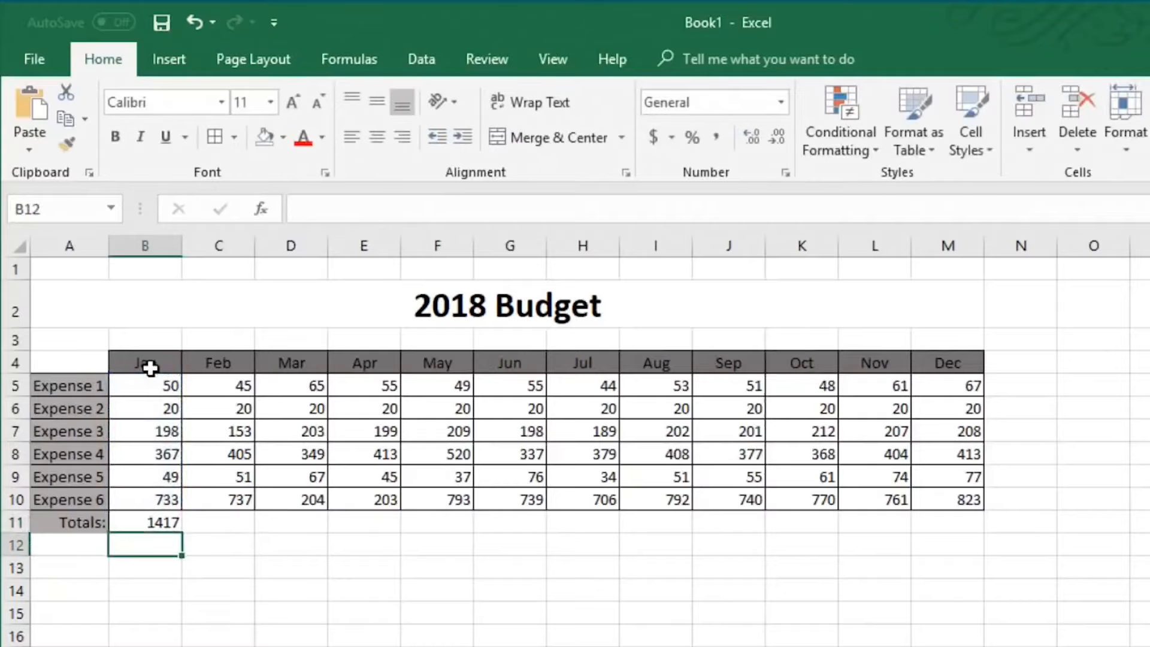
# Fill the total formula from B11 across to M11 and check the copied formulas
pyautogui.click(163, 519)
pyautogui.moveTo(182, 533); pyautogui.dragTo(958, 526)
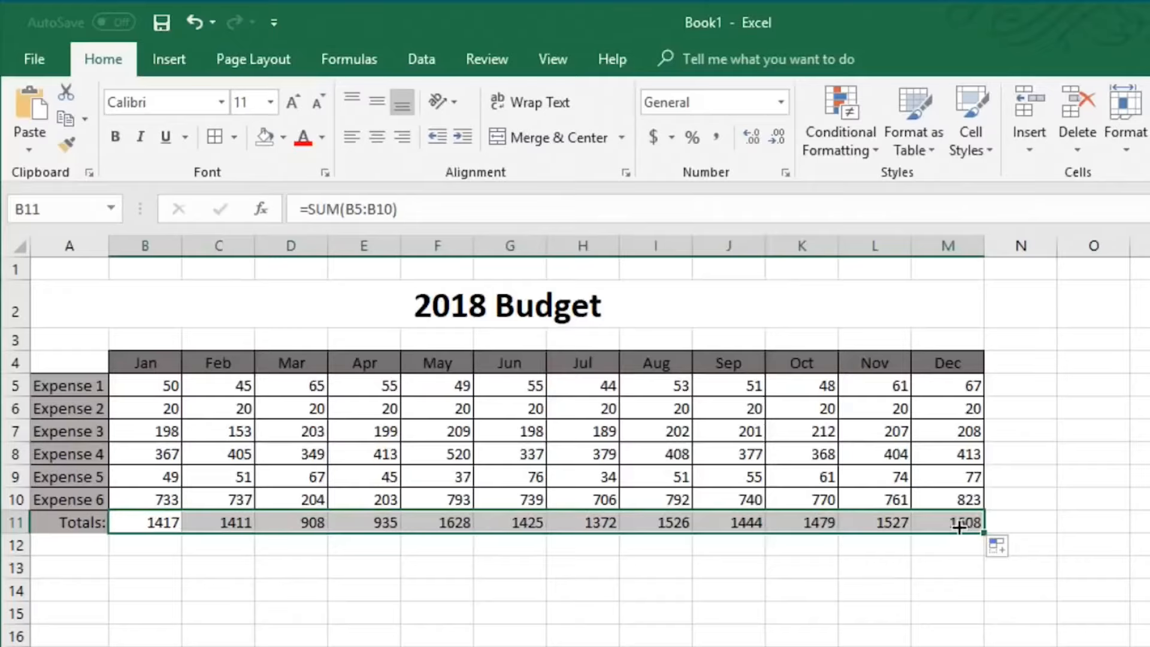
pyautogui.click(958, 526)
pyautogui.press('Left')
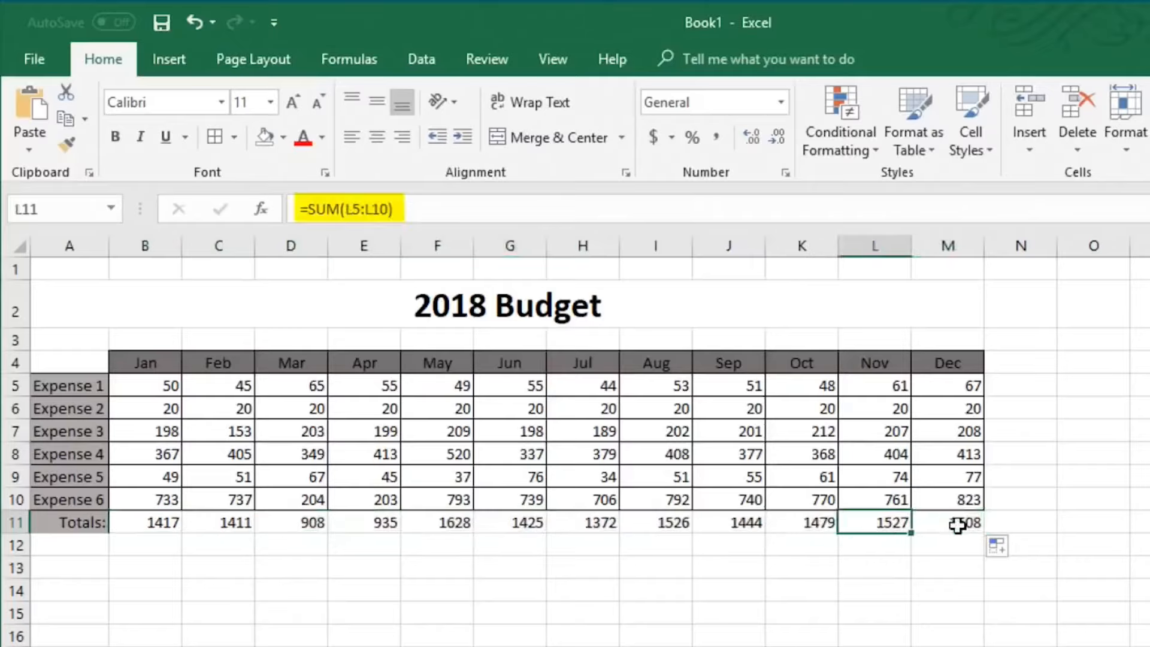
pyautogui.press('Left')
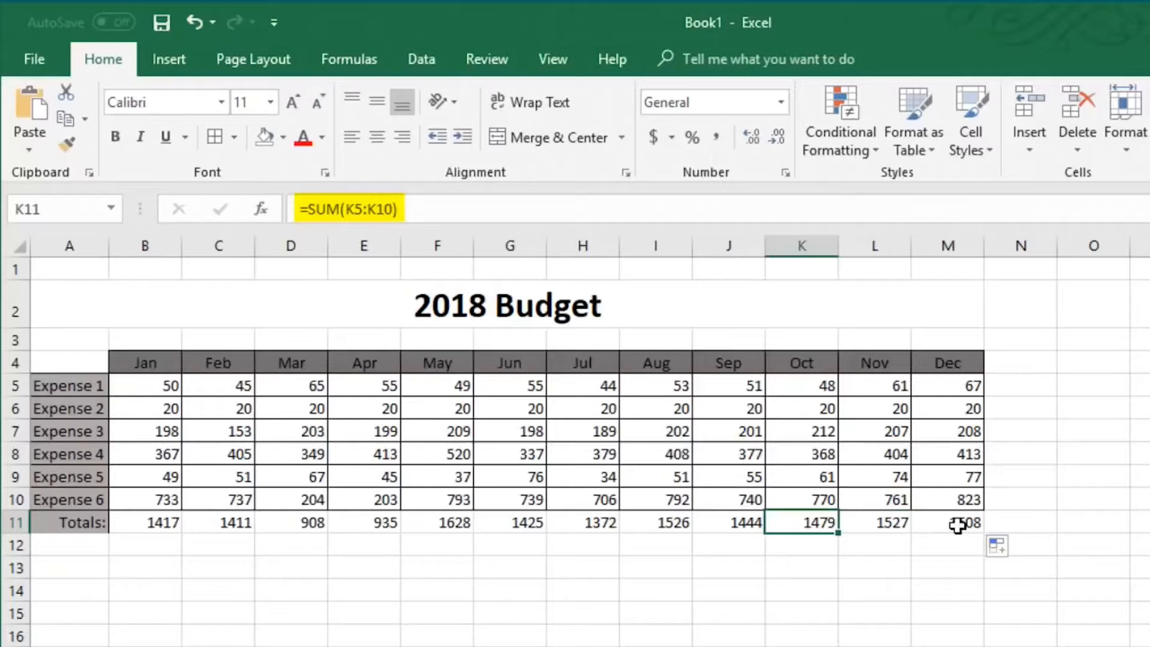
pyautogui.press('Left')
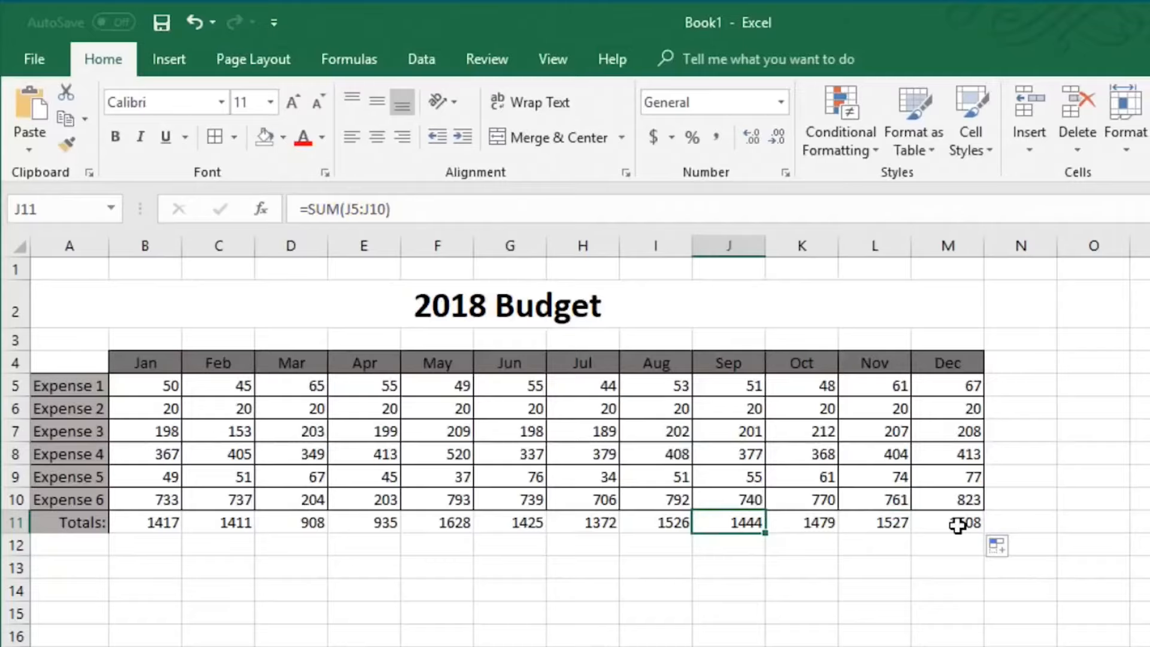
# Add the column header Total in N4
pyautogui.click(1035, 362)
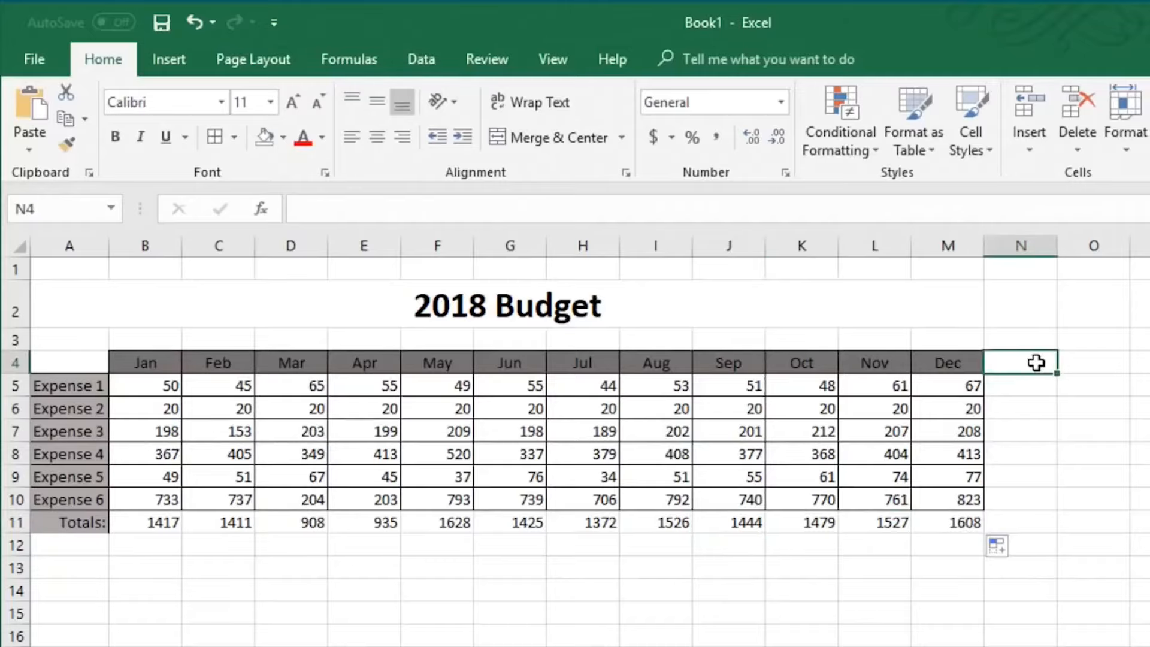
pyautogui.write('Total')
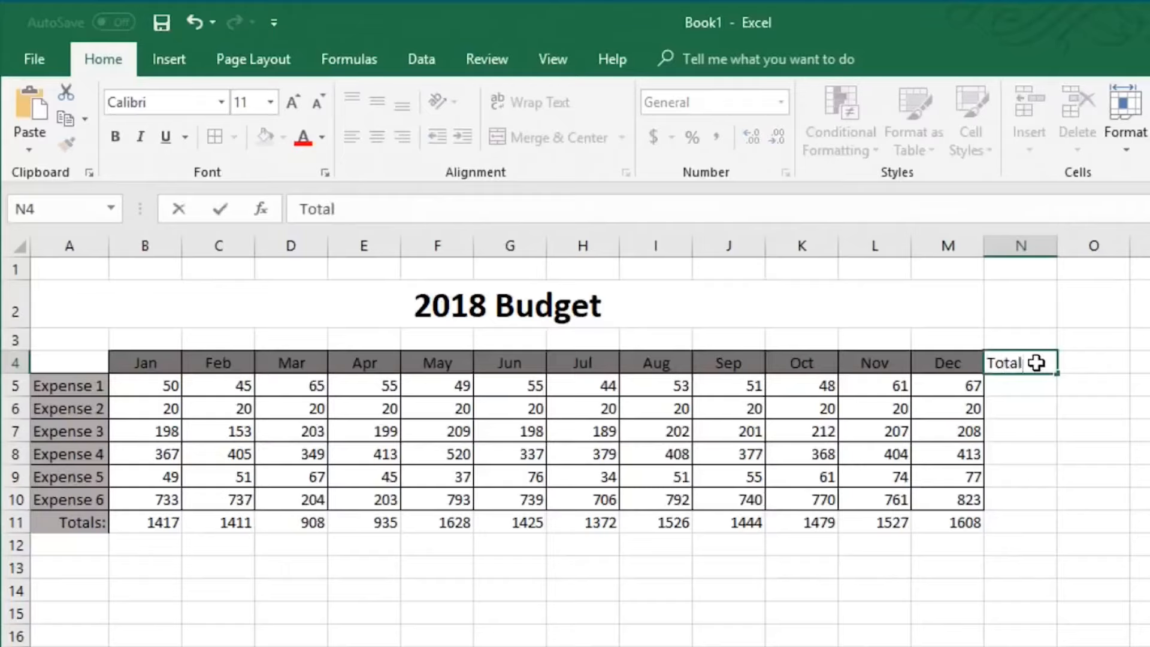
pyautogui.press('Return')
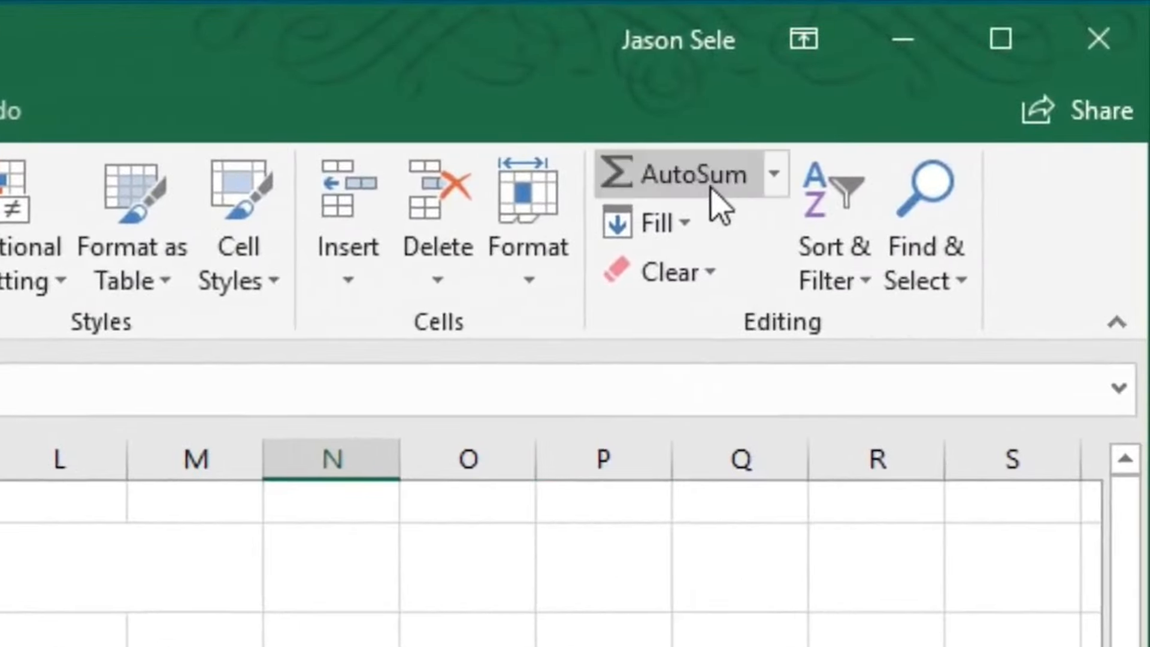
# Sum Expense 1's months in N5 with AutoSum and fill the formula down to N11
pyautogui.click(711, 189)
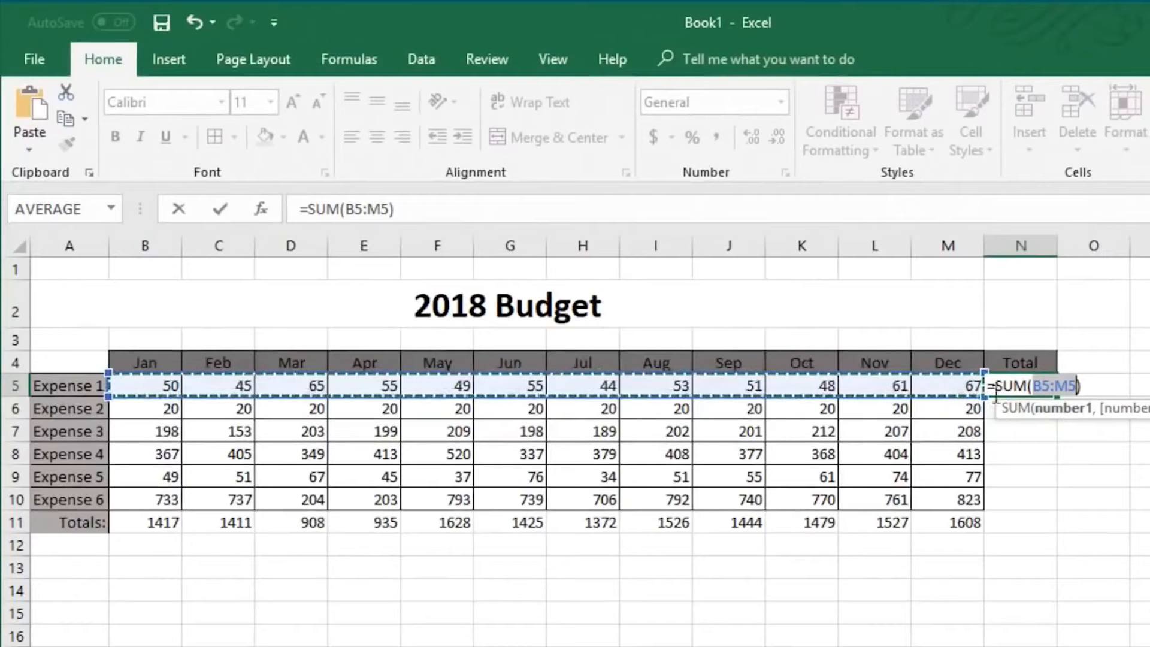
pyautogui.press('Return')
pyautogui.click(1044, 383)
pyautogui.moveTo(1057, 395); pyautogui.dragTo(1068, 530)
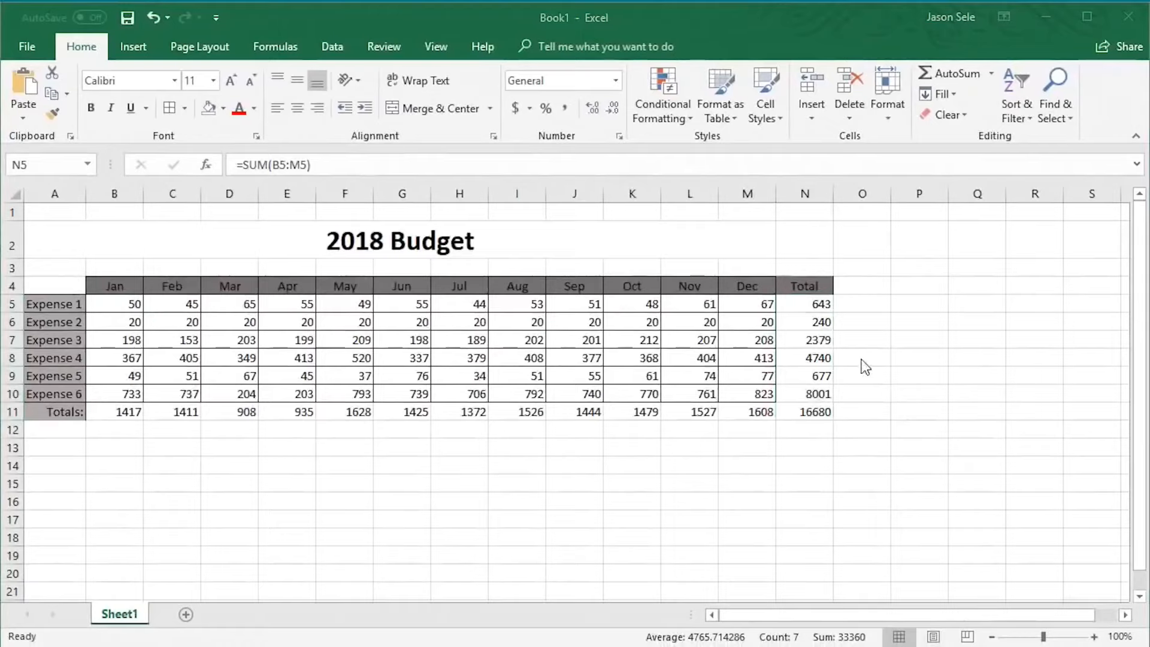
# Add the column header Average in O4
pyautogui.click(863, 285)
pyautogui.write('Average')
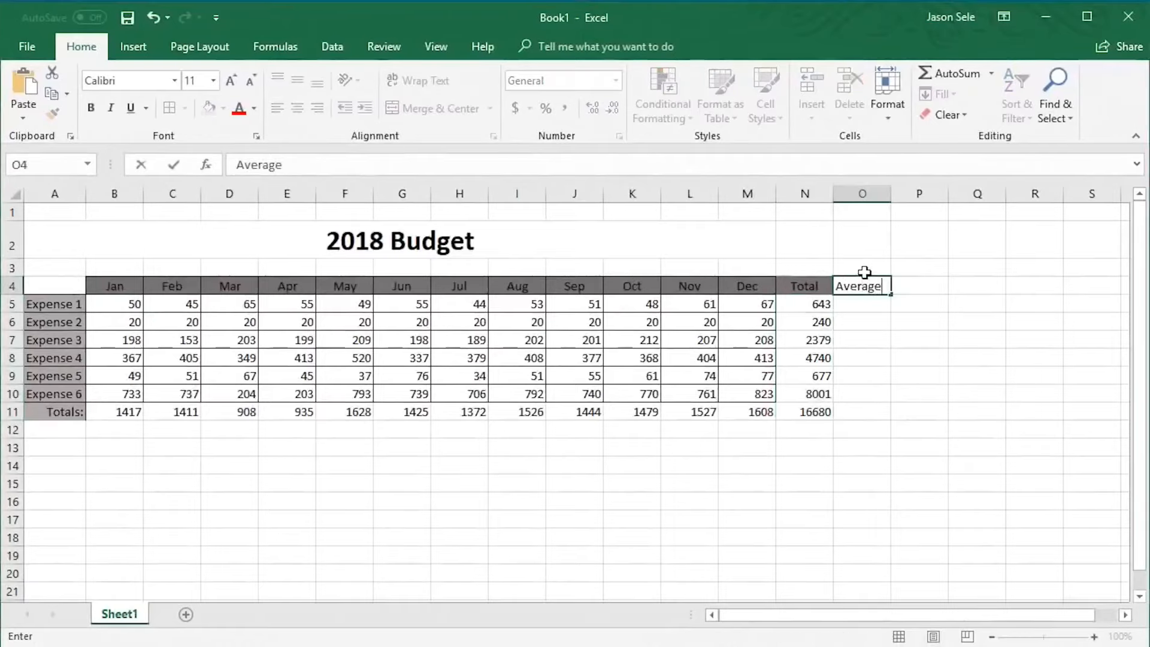
pyautogui.press('Return')
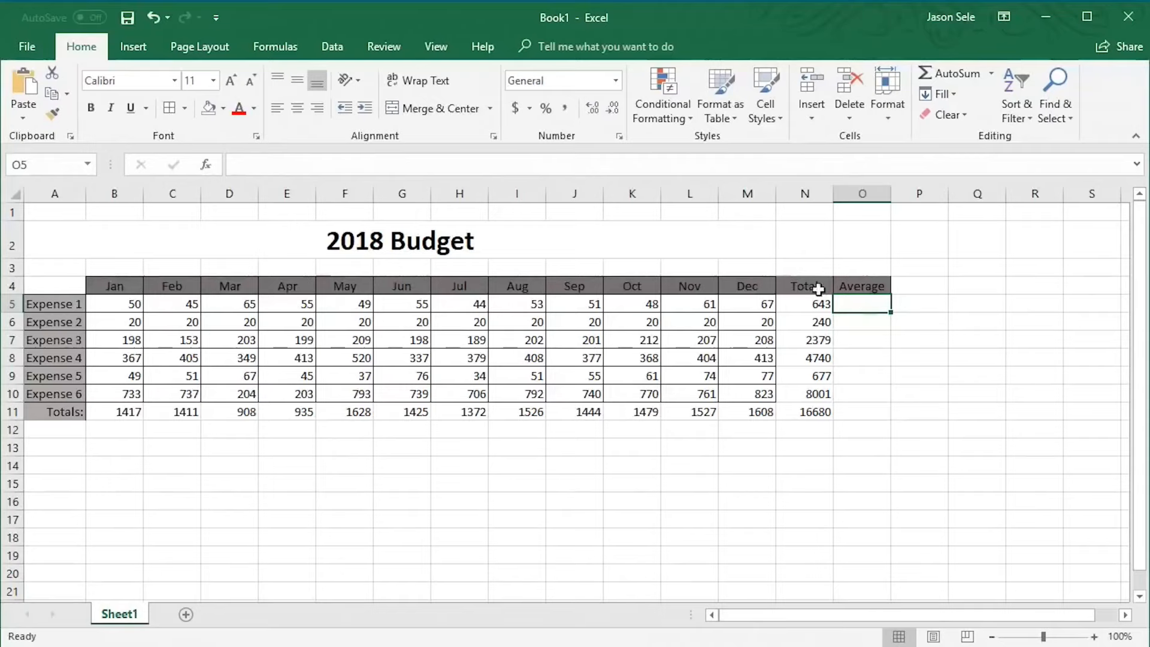
# Insert the AVERAGE function in O5 with the range B5:M5 as its argument
pyautogui.click(208, 164)
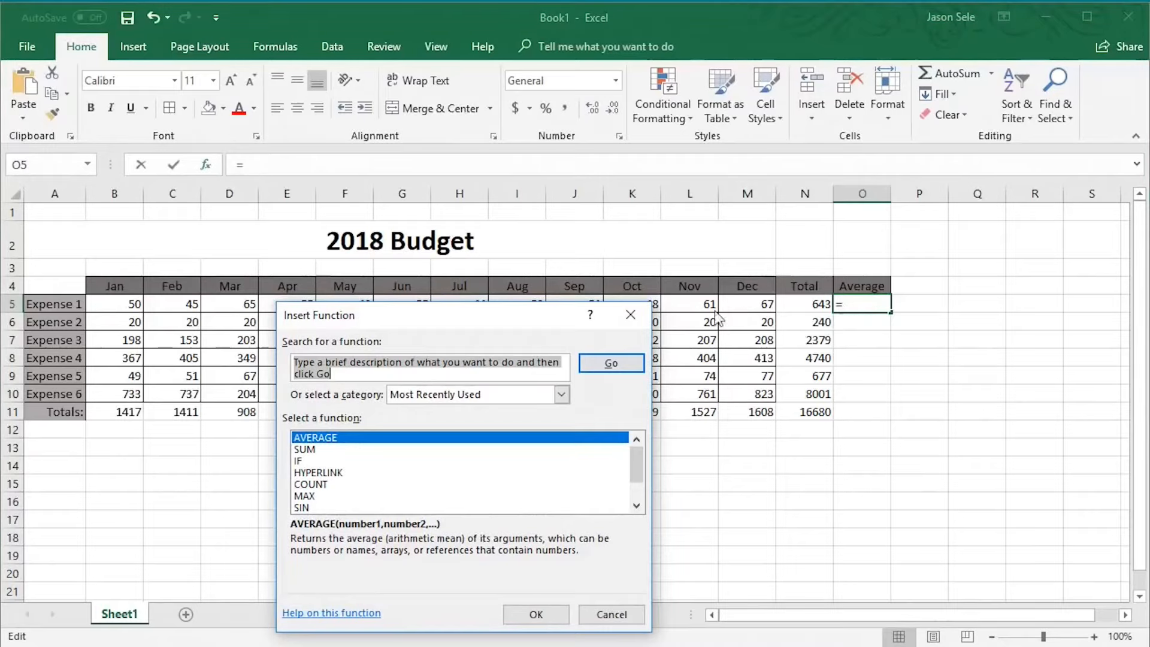
pyautogui.write('average')
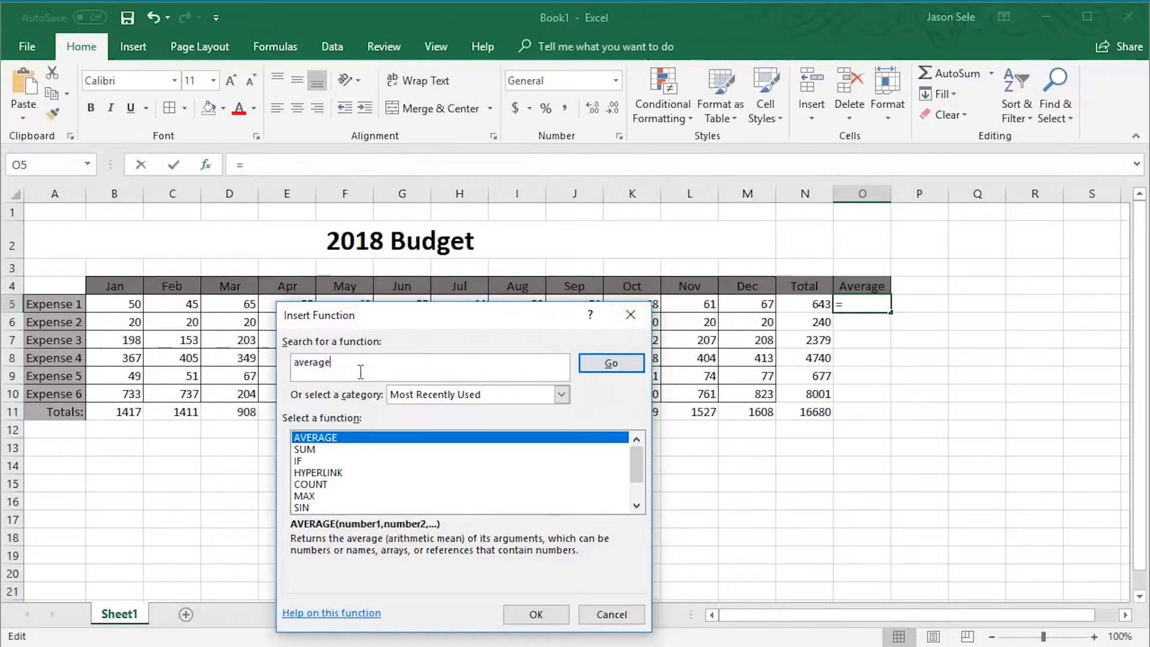
pyautogui.click(592, 366)
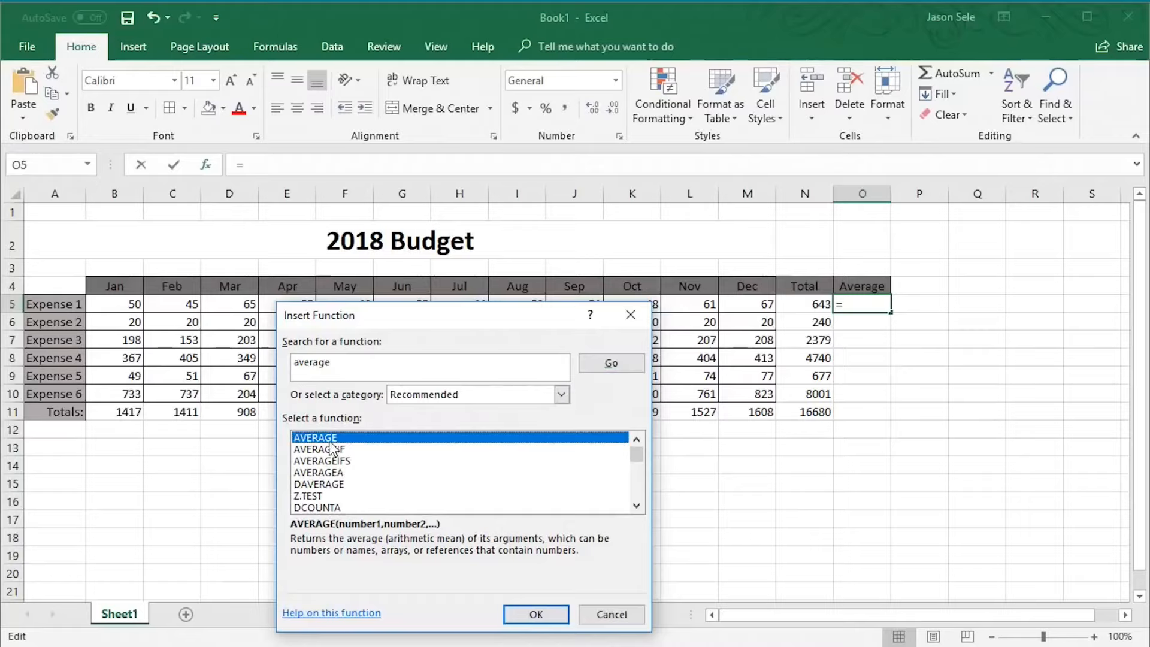
pyautogui.click(515, 611)
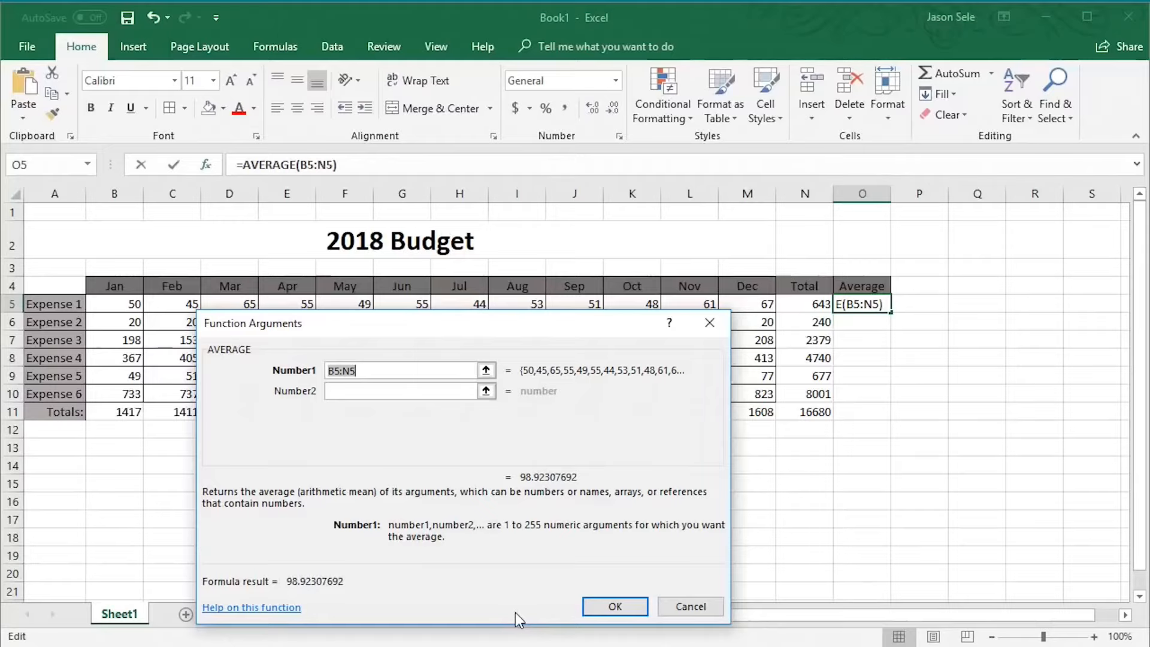
pyautogui.moveTo(126, 304); pyautogui.dragTo(721, 306)
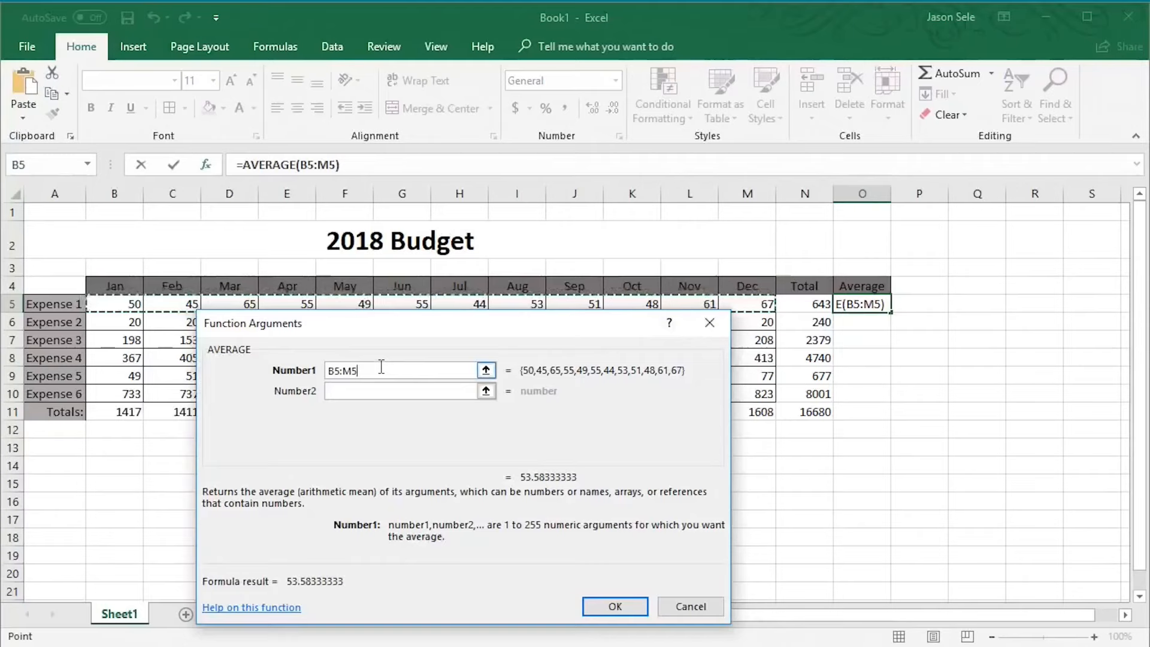
pyautogui.click(610, 606)
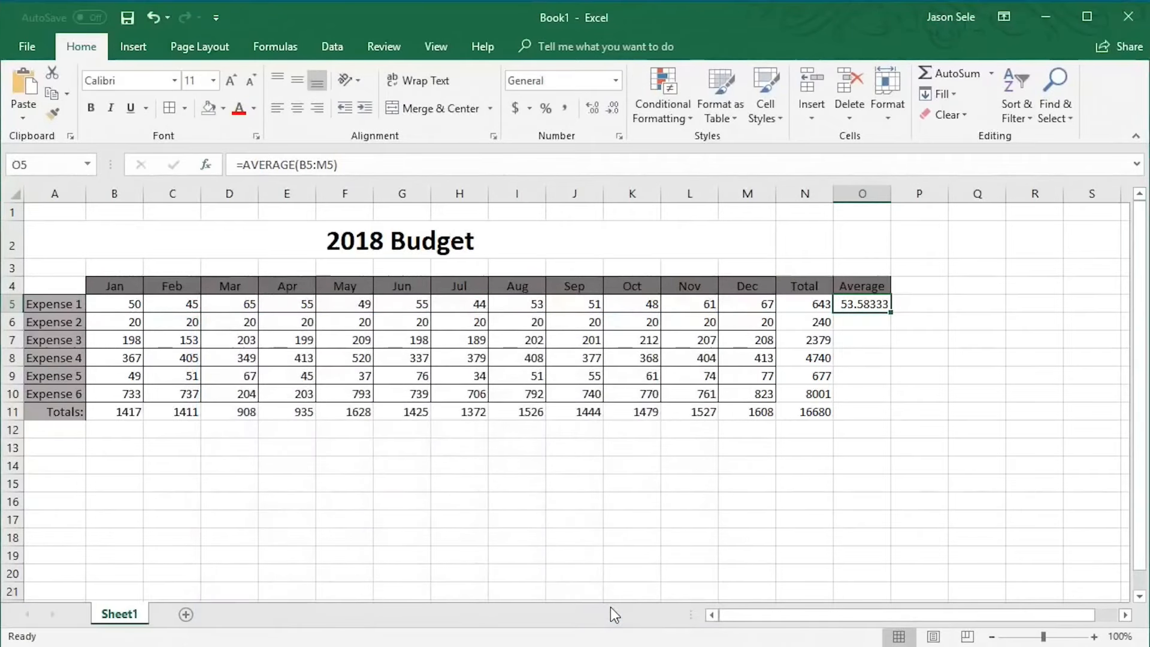
# Fill the AVERAGE formula down to O10 and format the averages as Number with 0 decimal places
pyautogui.doubleClick(892, 312)
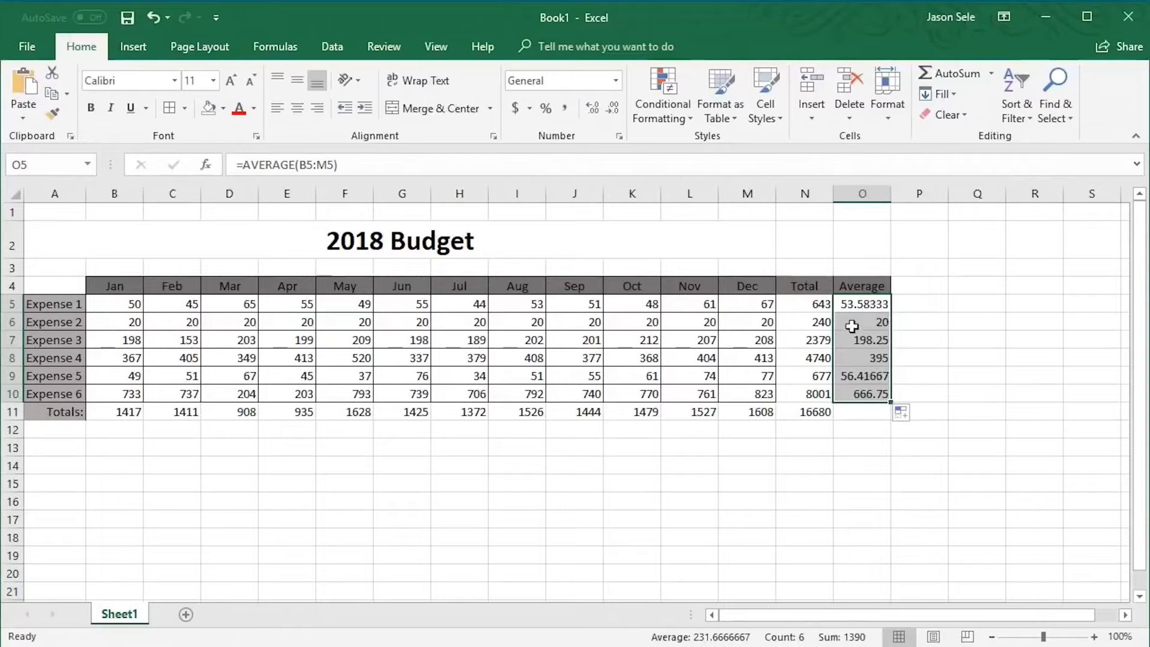
pyautogui.rightClick(853, 306)
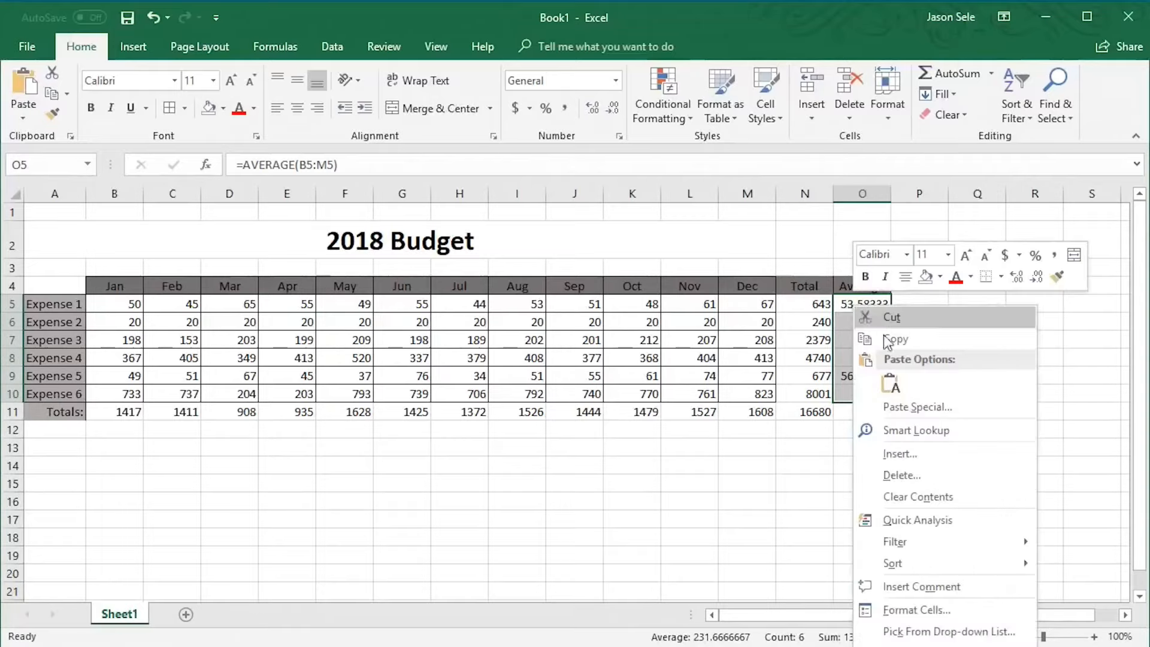
pyautogui.click(916, 609)
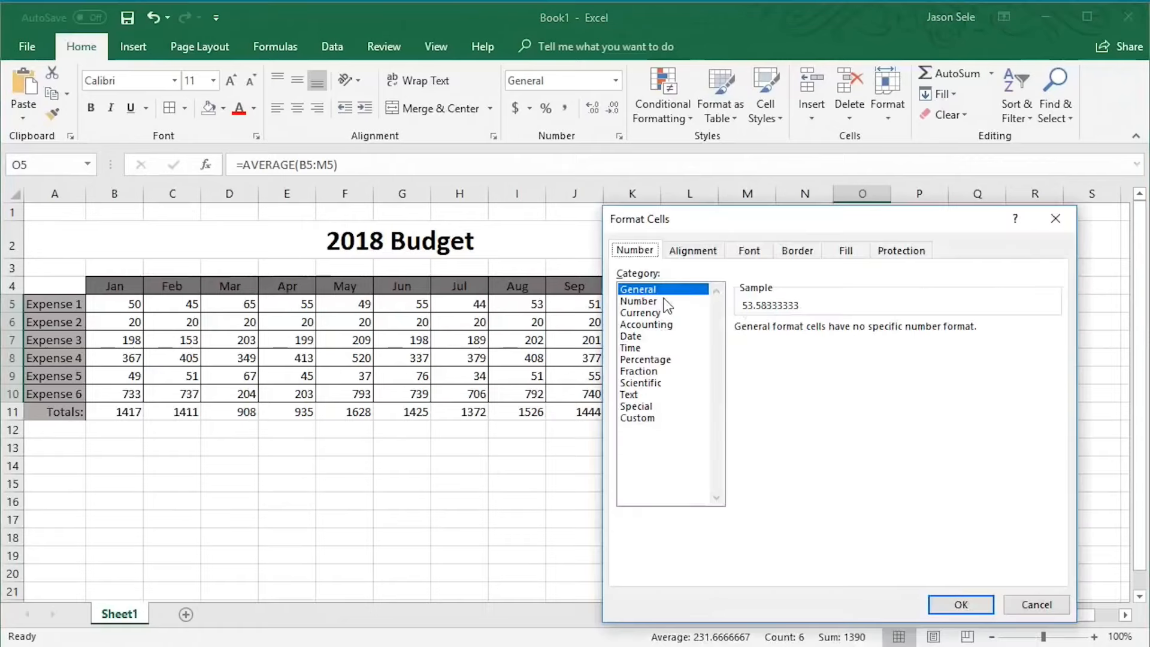
pyautogui.click(654, 301)
pyautogui.click(857, 332)
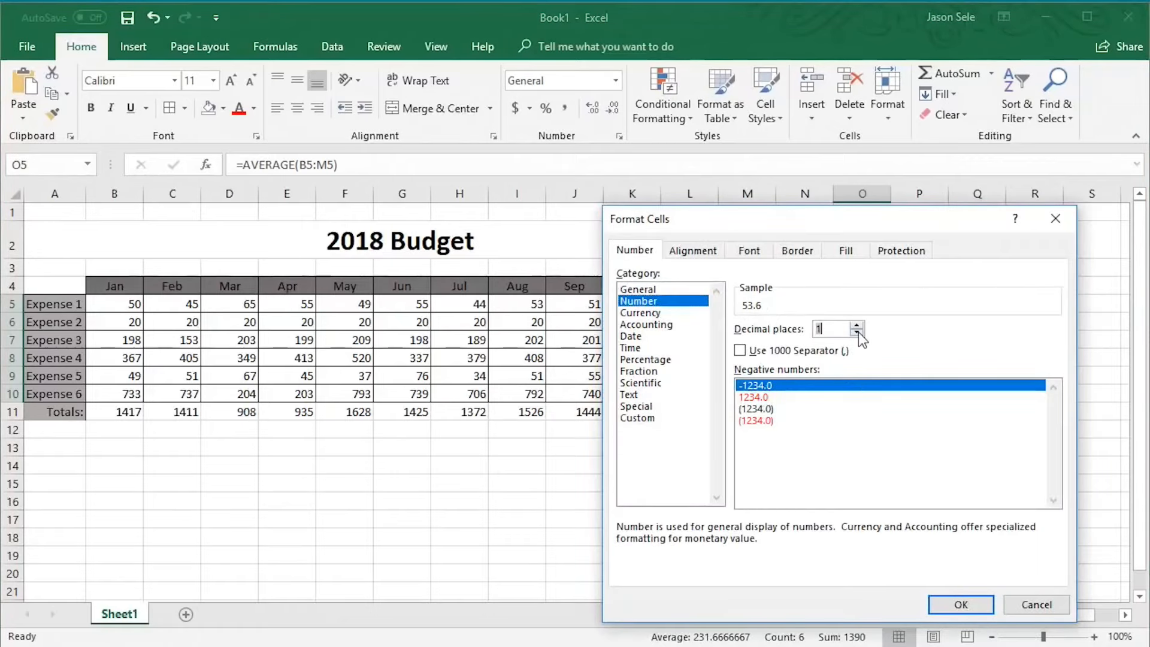
pyautogui.click(857, 332)
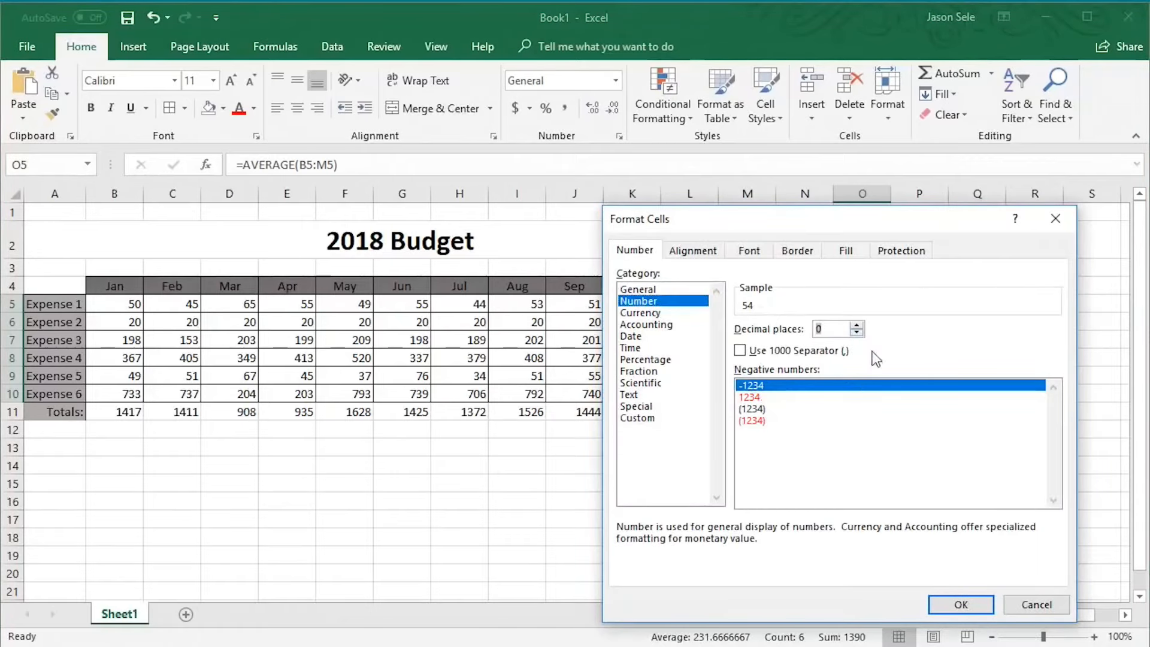
pyautogui.click(951, 603)
# Apply all borders to the Total and Average values in N5:O10
pyautogui.moveTo(798, 305); pyautogui.dragTo(881, 394)
pyautogui.click(185, 109)
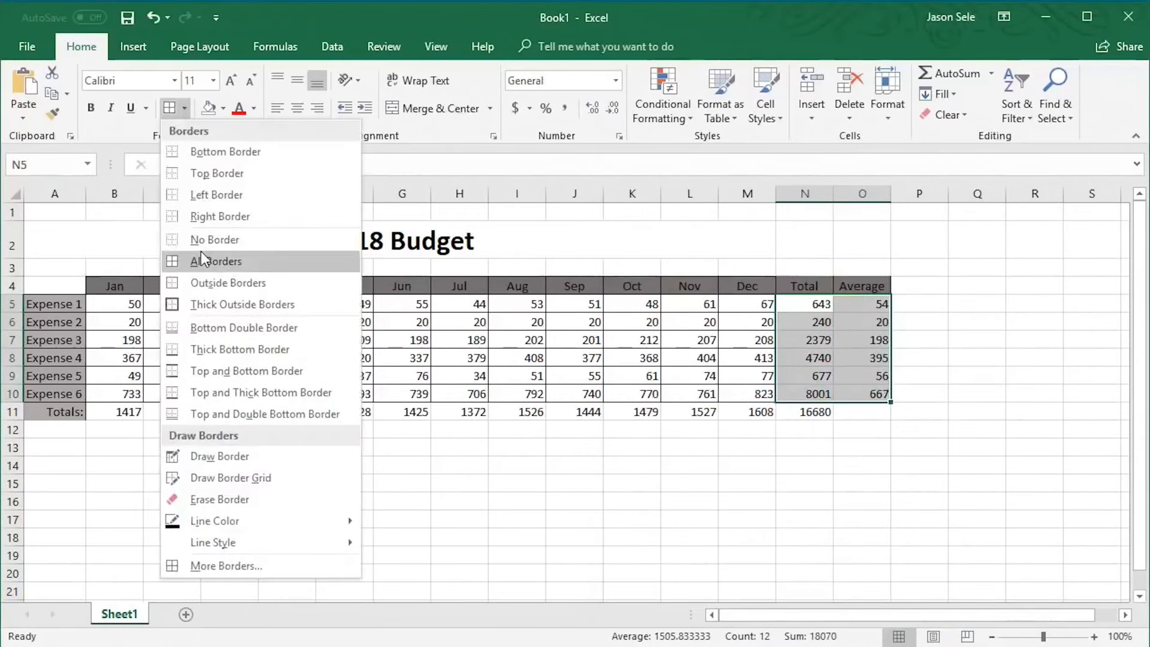
pyautogui.click(204, 260)
# Apply a bottom double border to the Expense 6 row, B10:N10
pyautogui.moveTo(137, 391); pyautogui.dragTo(805, 393)
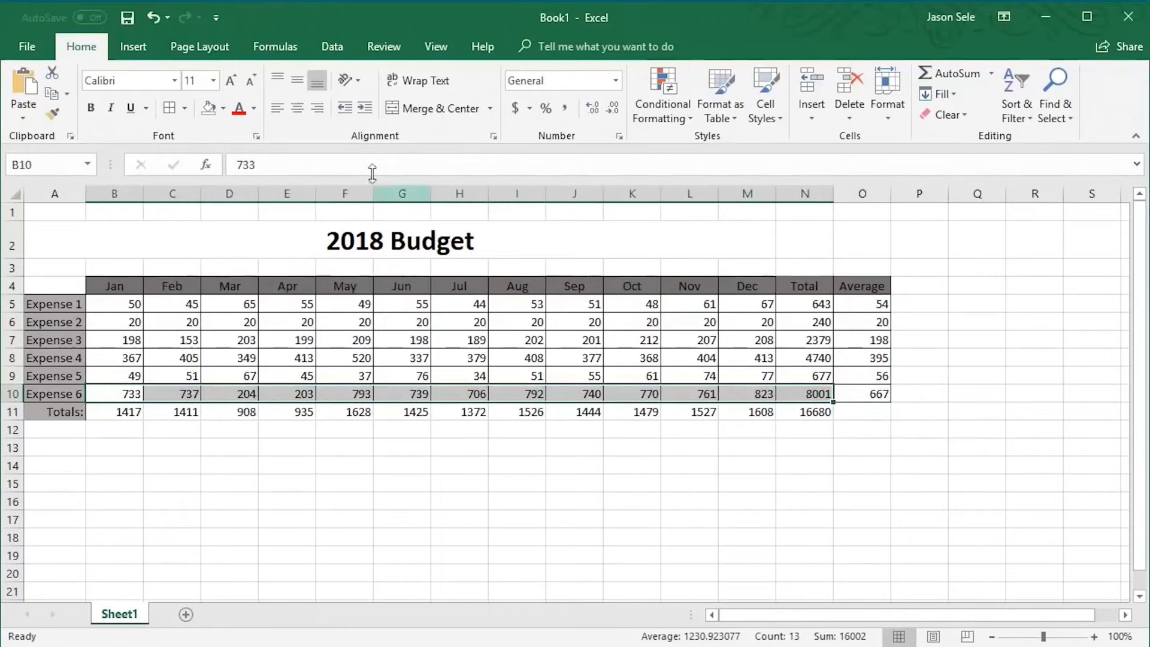
pyautogui.click(184, 108)
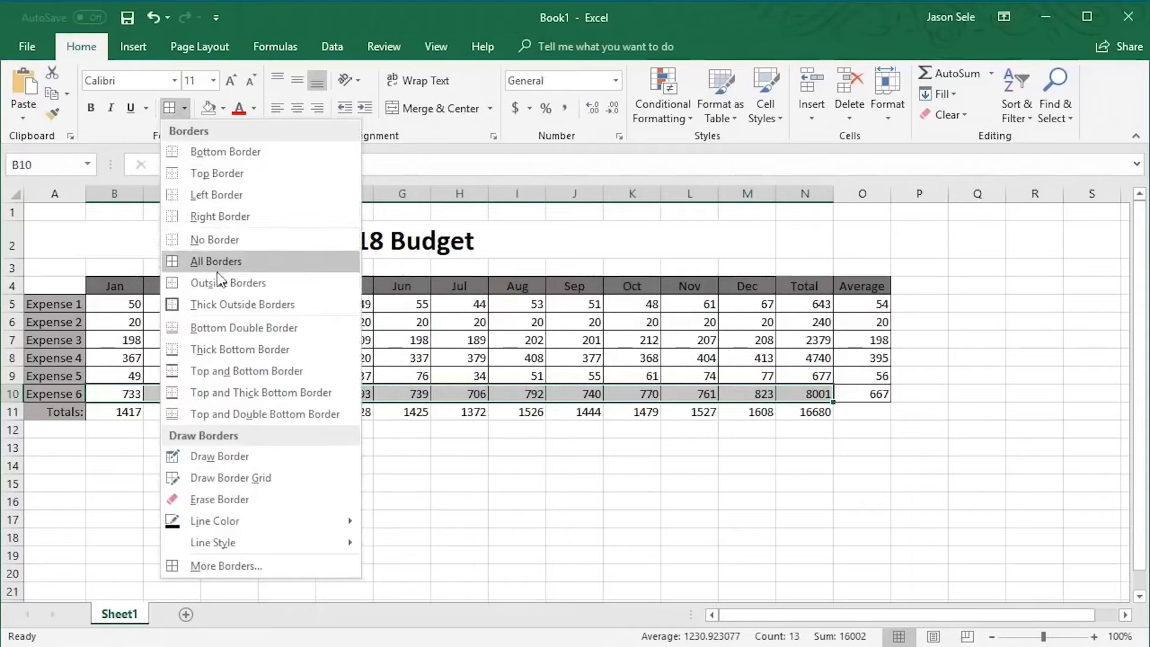
pyautogui.click(213, 332)
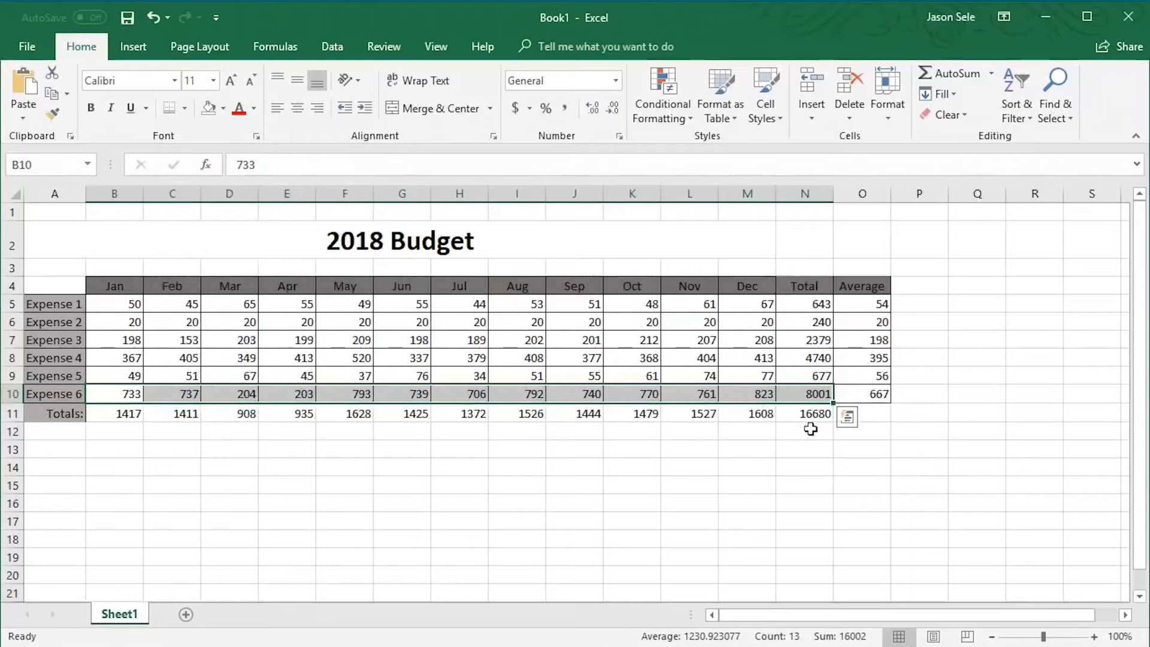
pyautogui.click(879, 419)
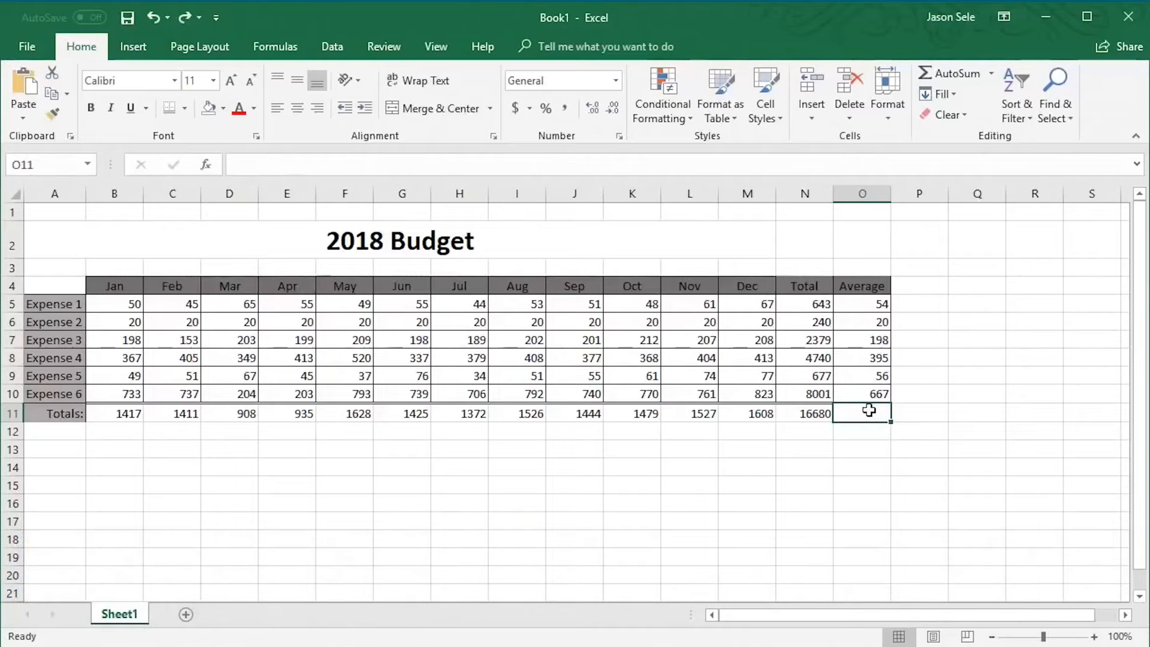
# Insert a 2-D stacked column chart from the expense table A4:M10
pyautogui.moveTo(55, 283); pyautogui.dragTo(741, 394)
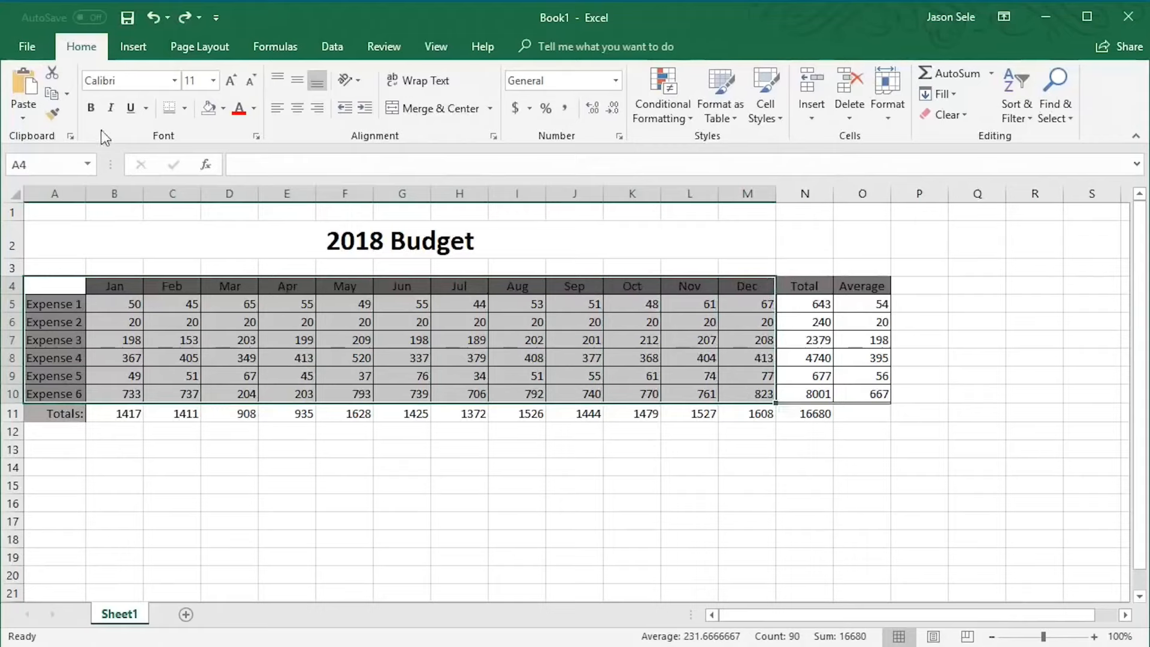
pyautogui.click(129, 52)
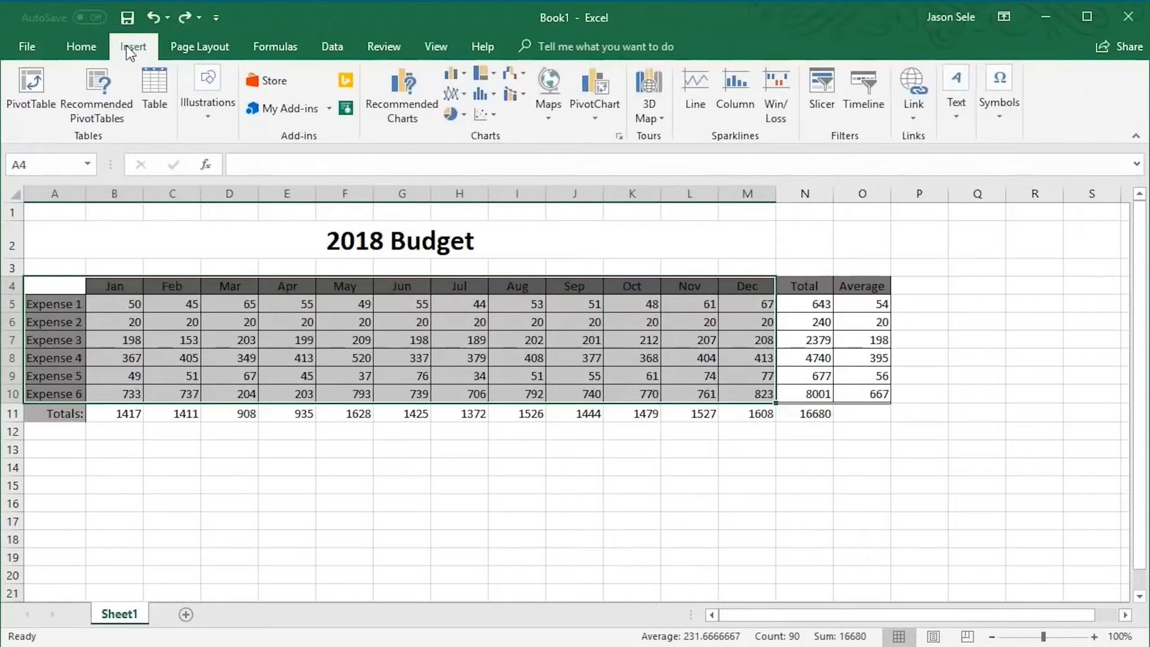
pyautogui.click(464, 74)
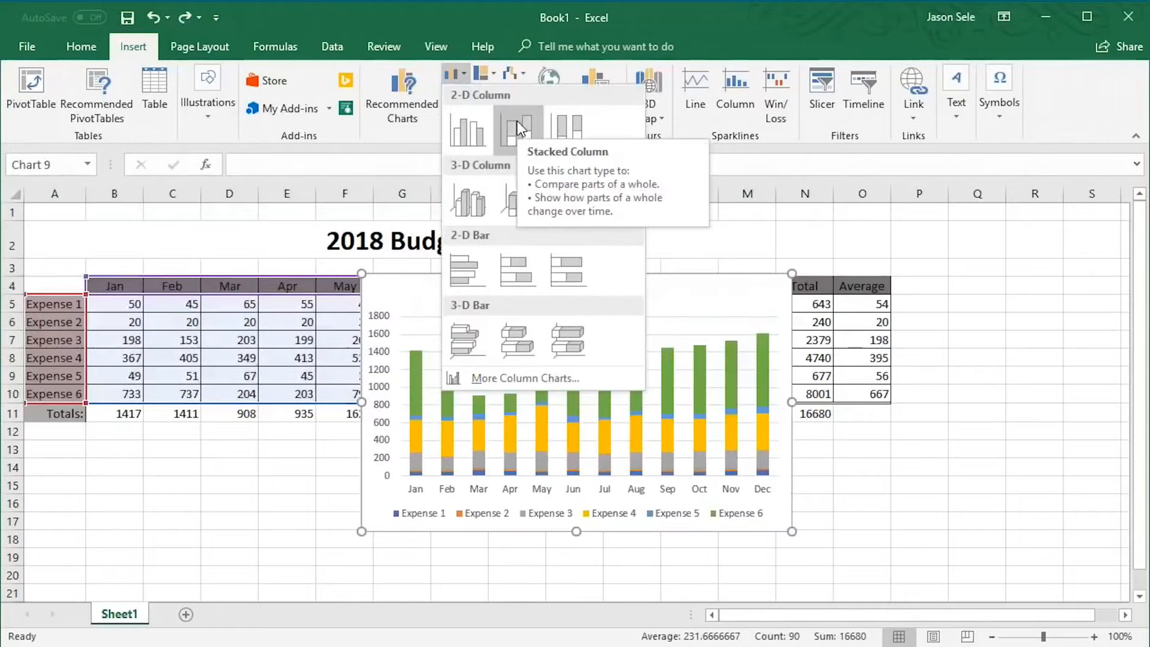
pyautogui.click(516, 121)
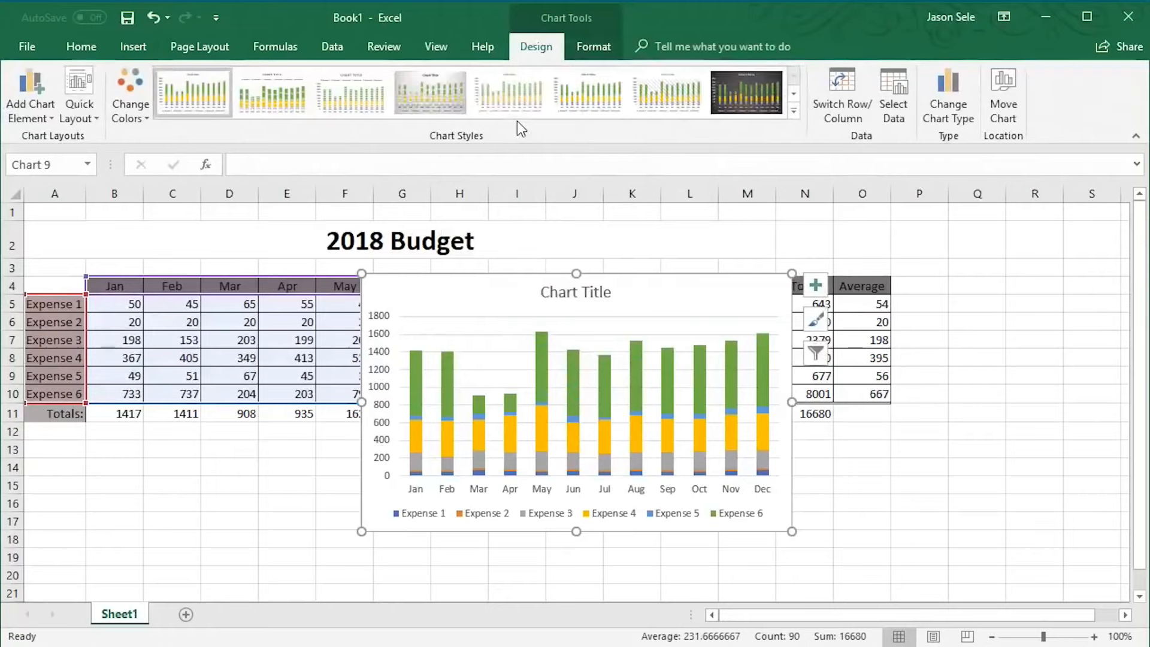
# Move the chart below the table and set its title to 2018 Budget
pyautogui.moveTo(547, 289); pyautogui.dragTo(440, 478)
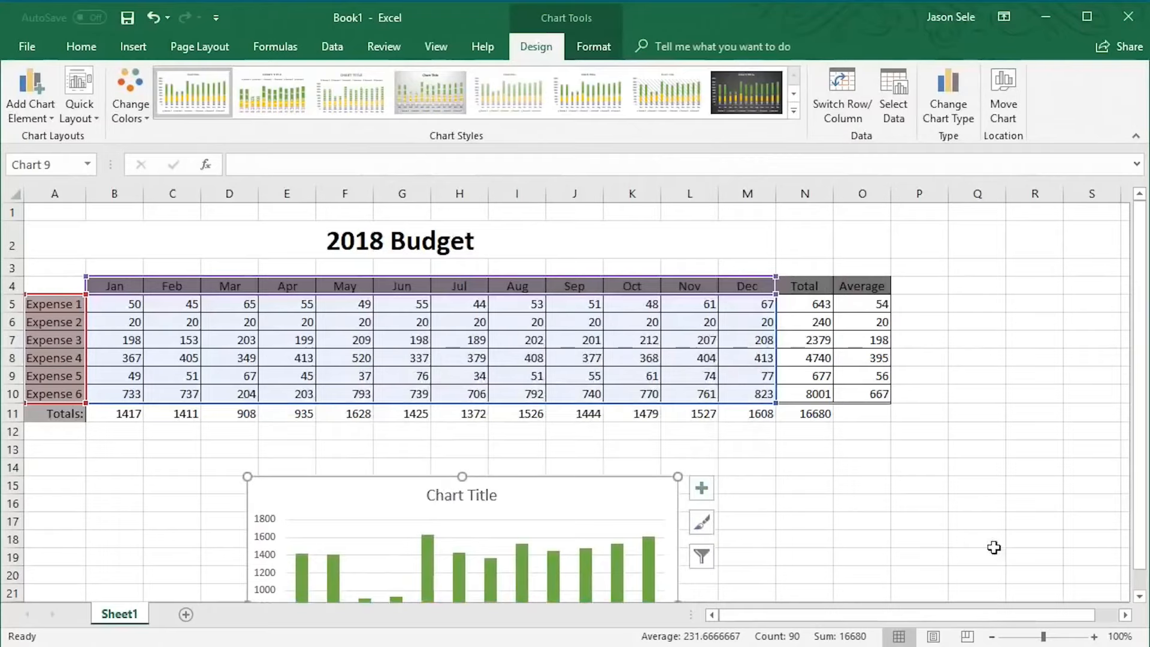
pyautogui.scroll(-3, 1142, 603)
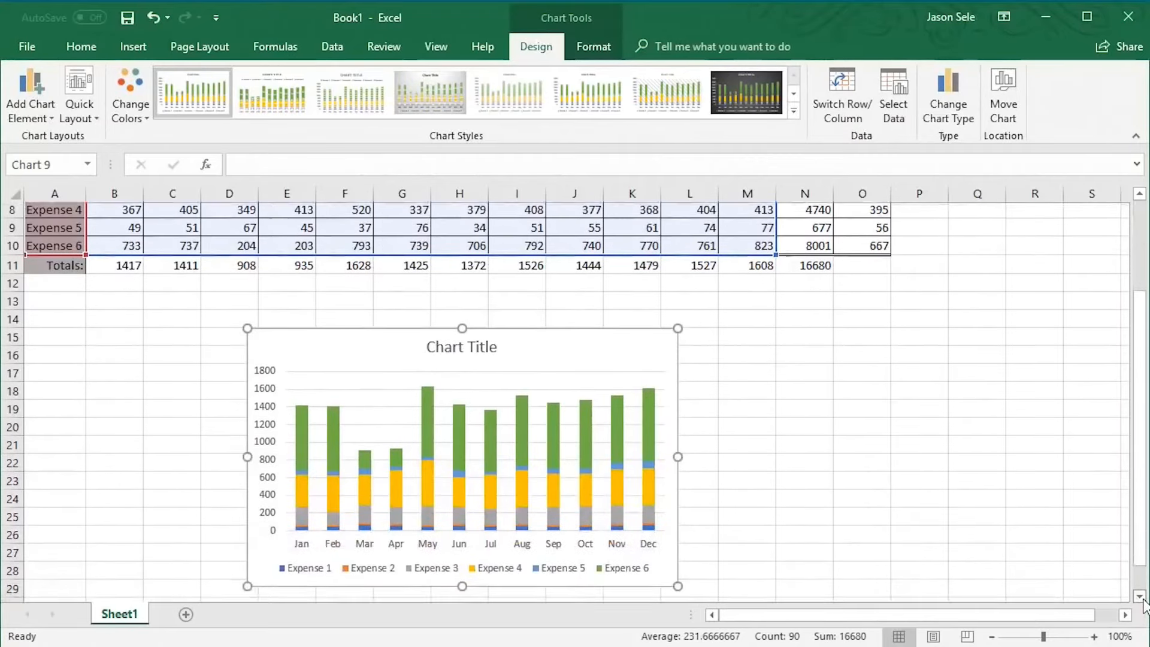
pyautogui.tripleClick(454, 316)
pyautogui.write('20')
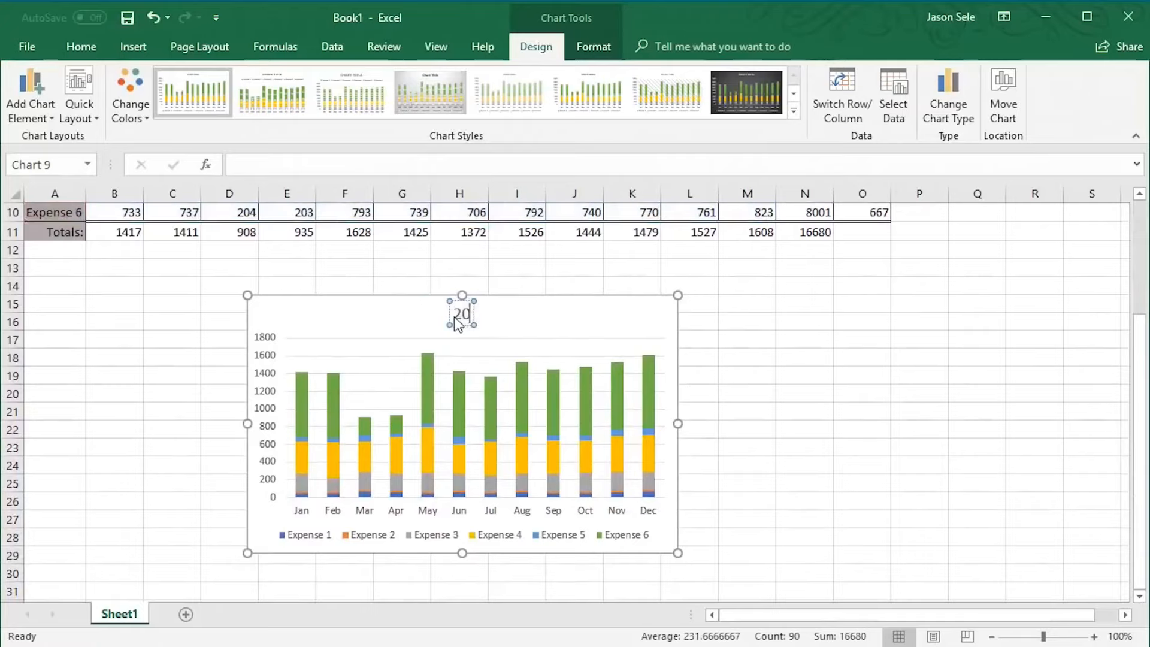
pyautogui.write('18 Budget')
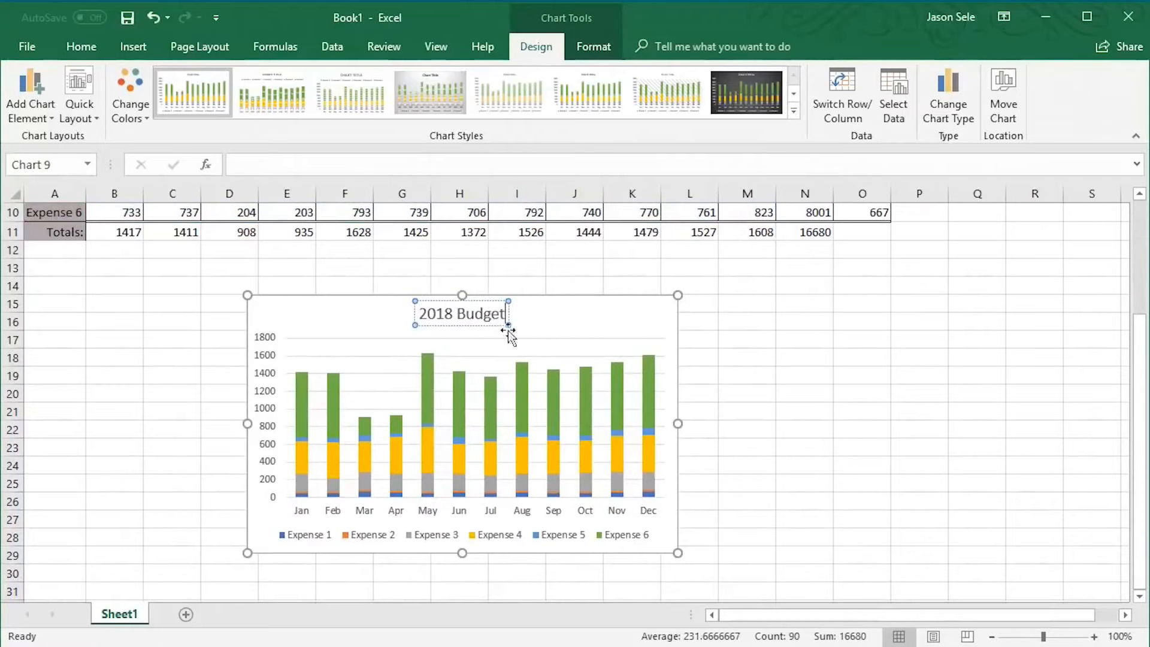
pyautogui.click(689, 360)
pyautogui.doubleClick(524, 297)
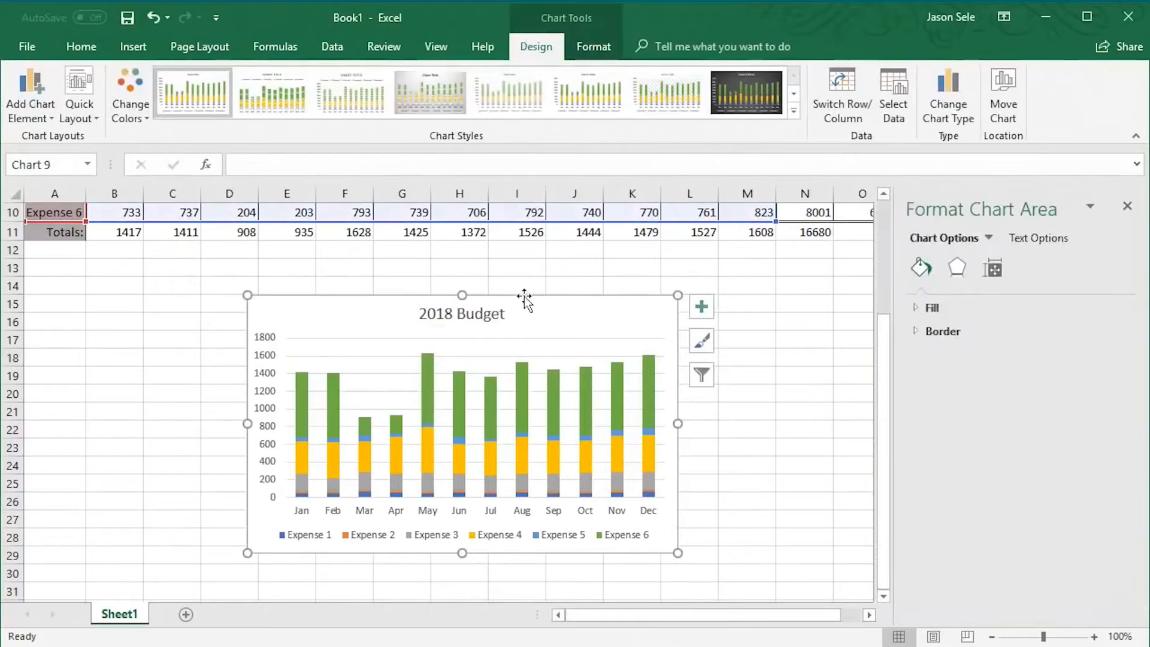
pyautogui.click(93, 104)
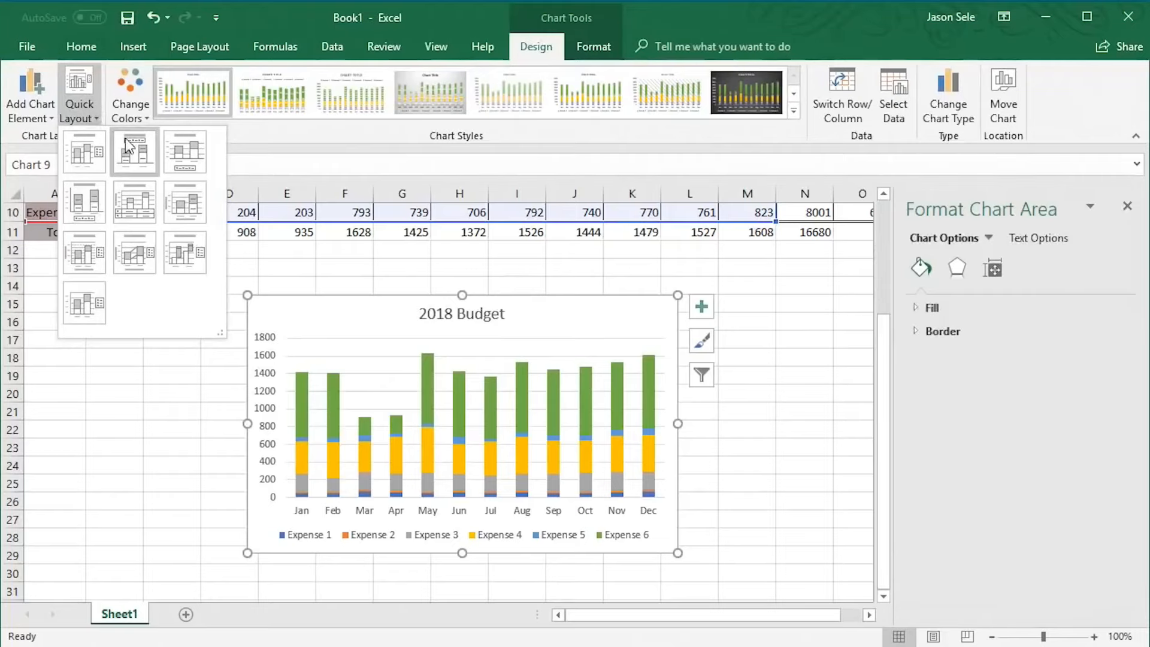
pyautogui.click(80, 84)
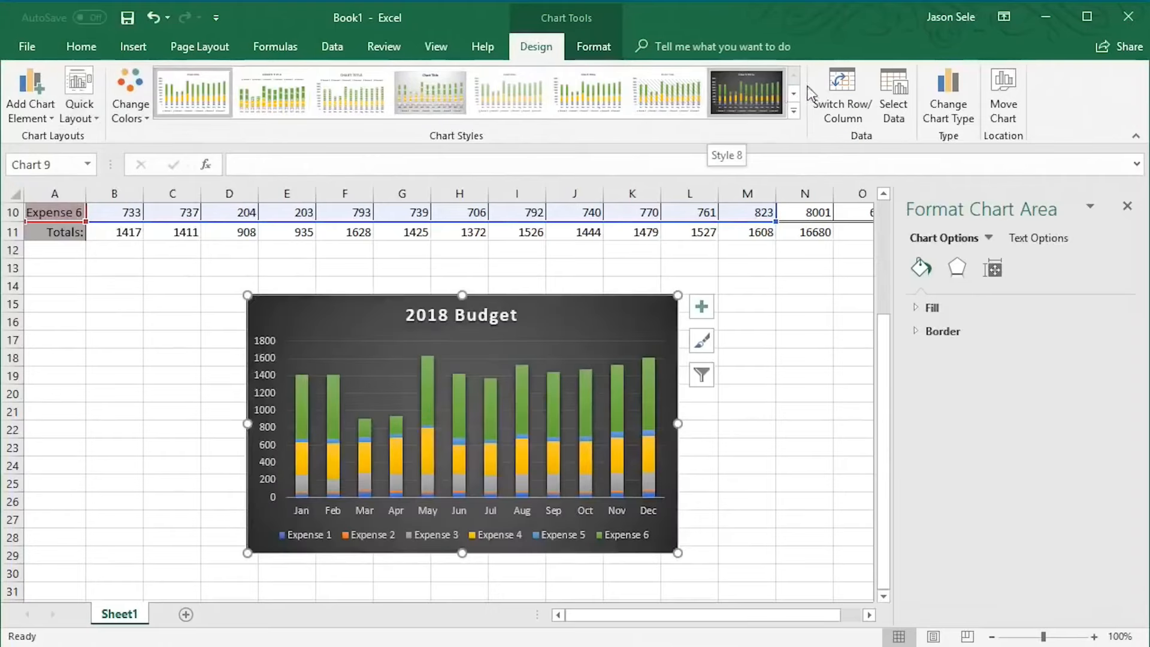
pyautogui.click(951, 102)
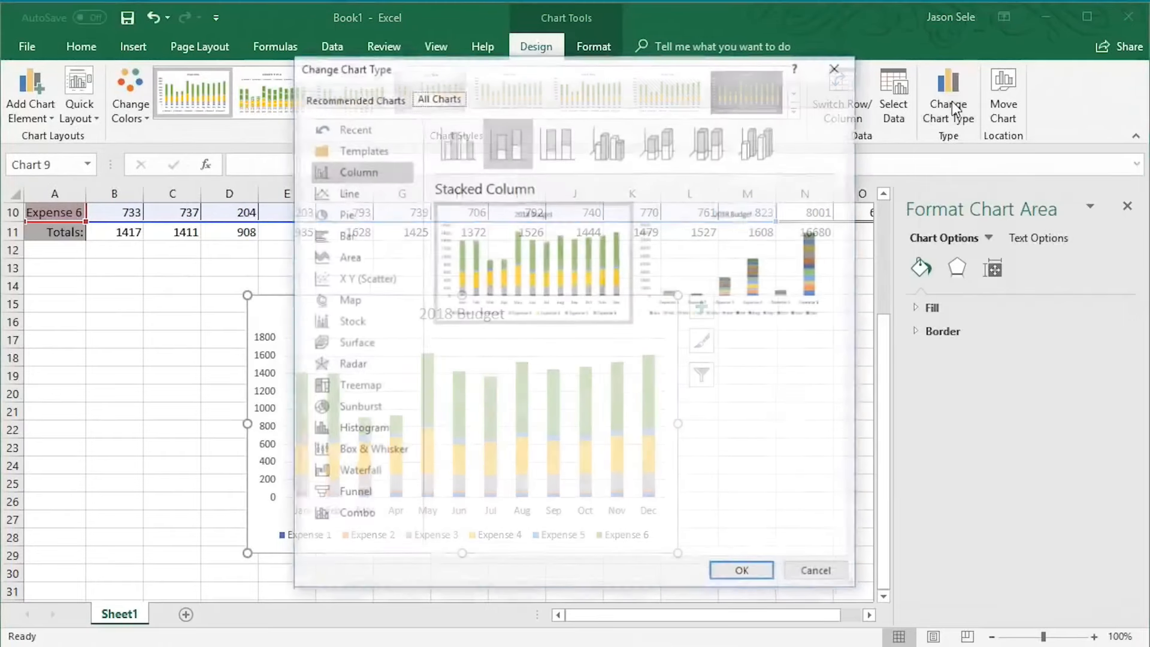
pyautogui.click(363, 197)
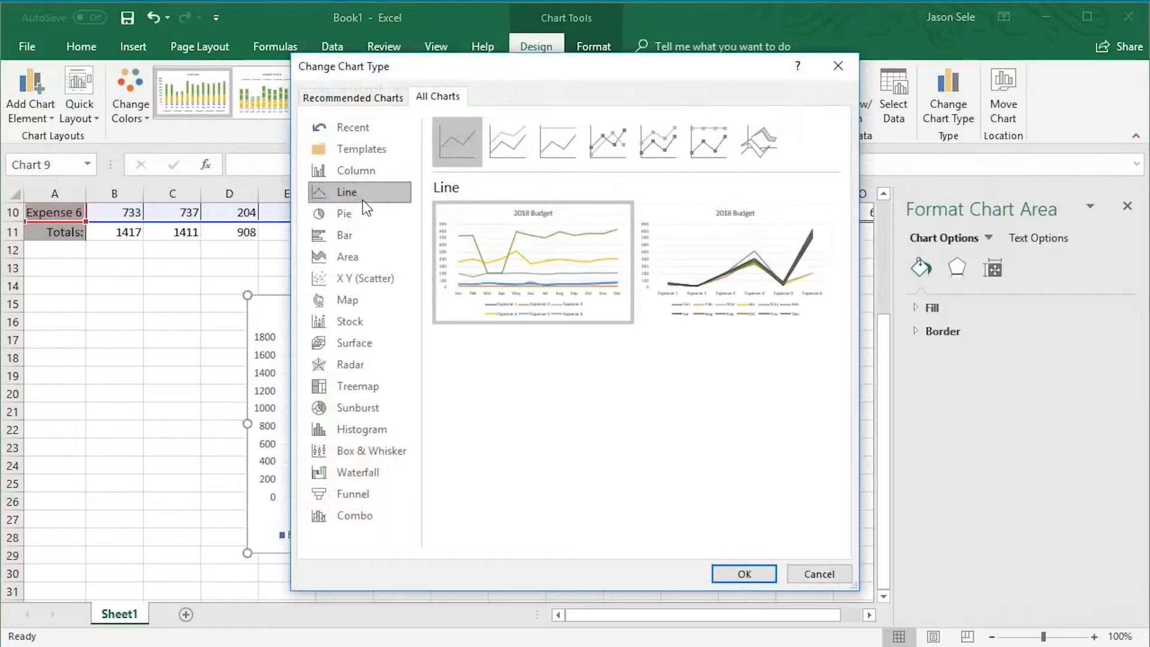
pyautogui.click(356, 215)
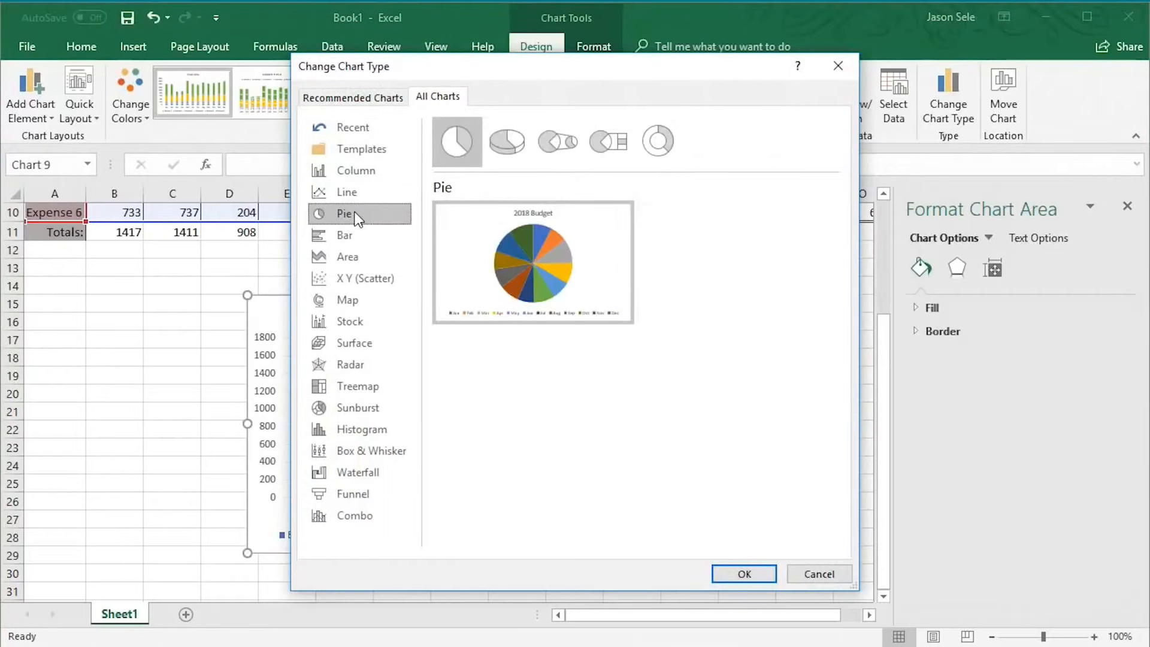
pyautogui.click(819, 573)
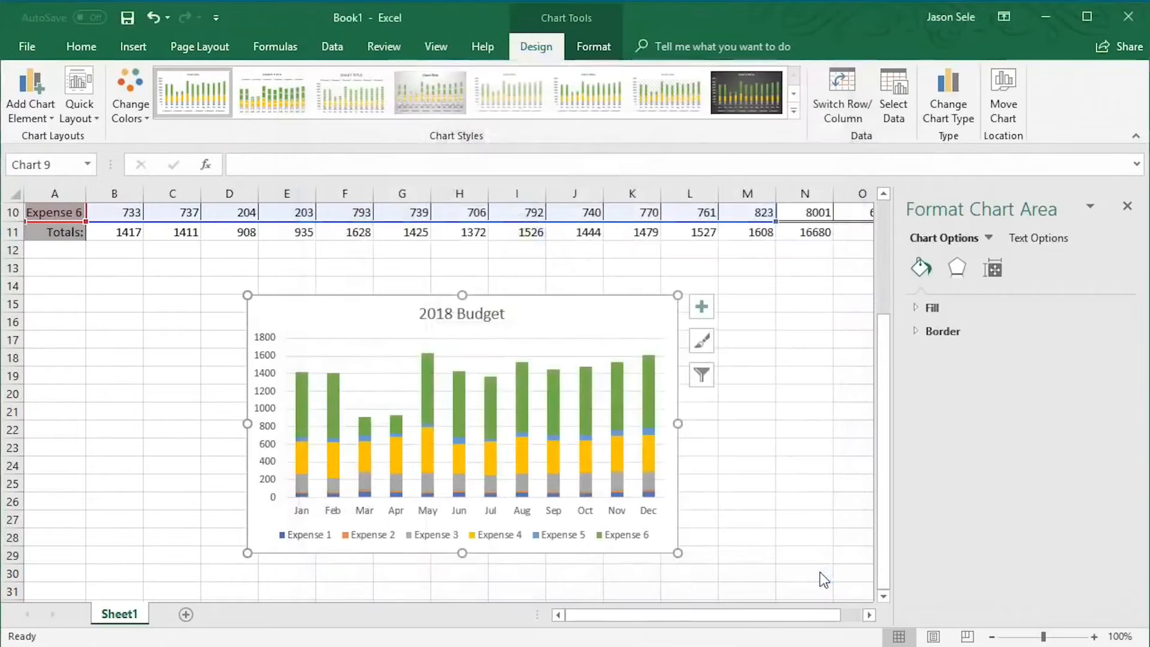
pyautogui.click(987, 238)
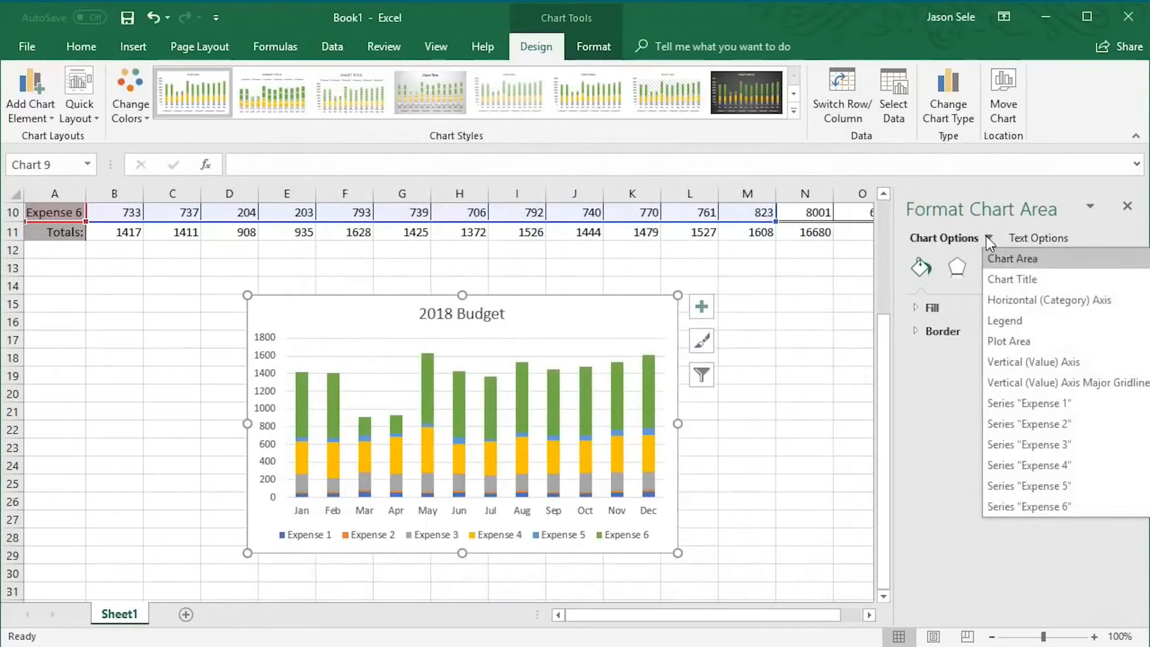
pyautogui.click(985, 235)
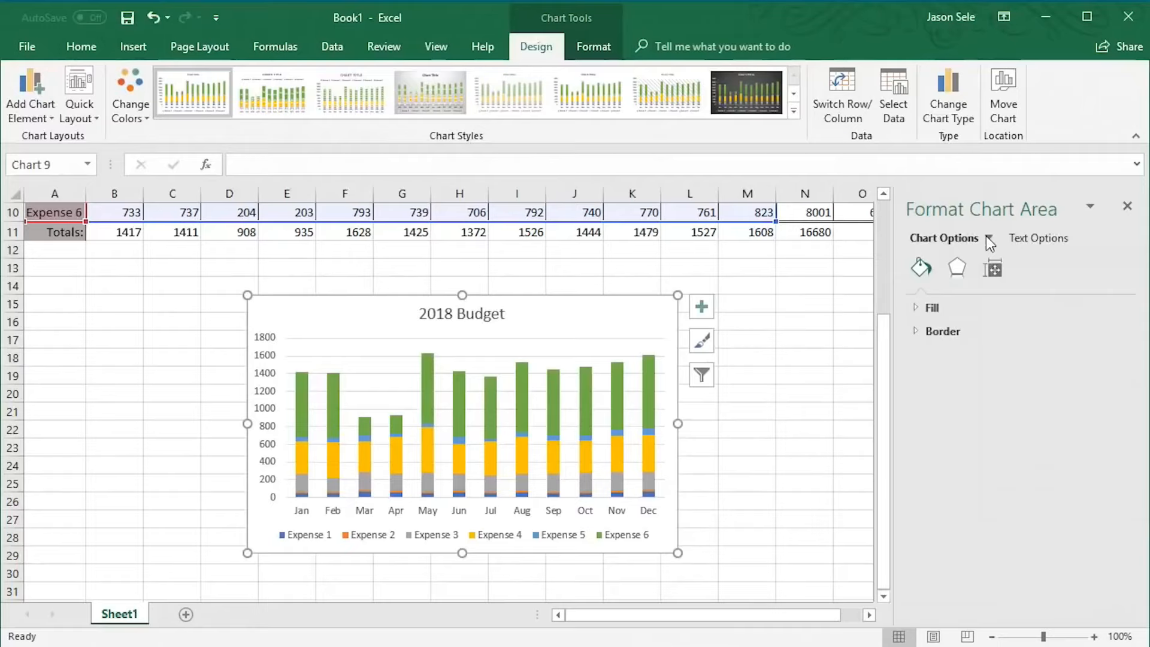
pyautogui.click(1127, 206)
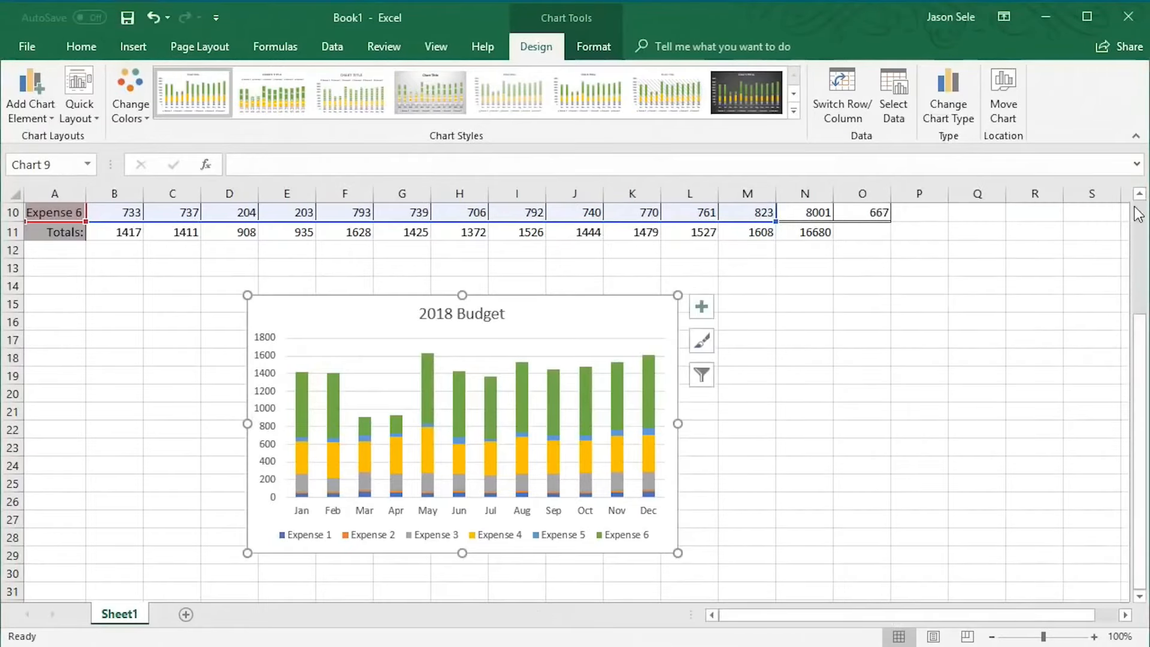
# Insert a line sparkline in P5 from B5:M5 and fill it down to P10
pyautogui.scroll(3, 1137, 214)
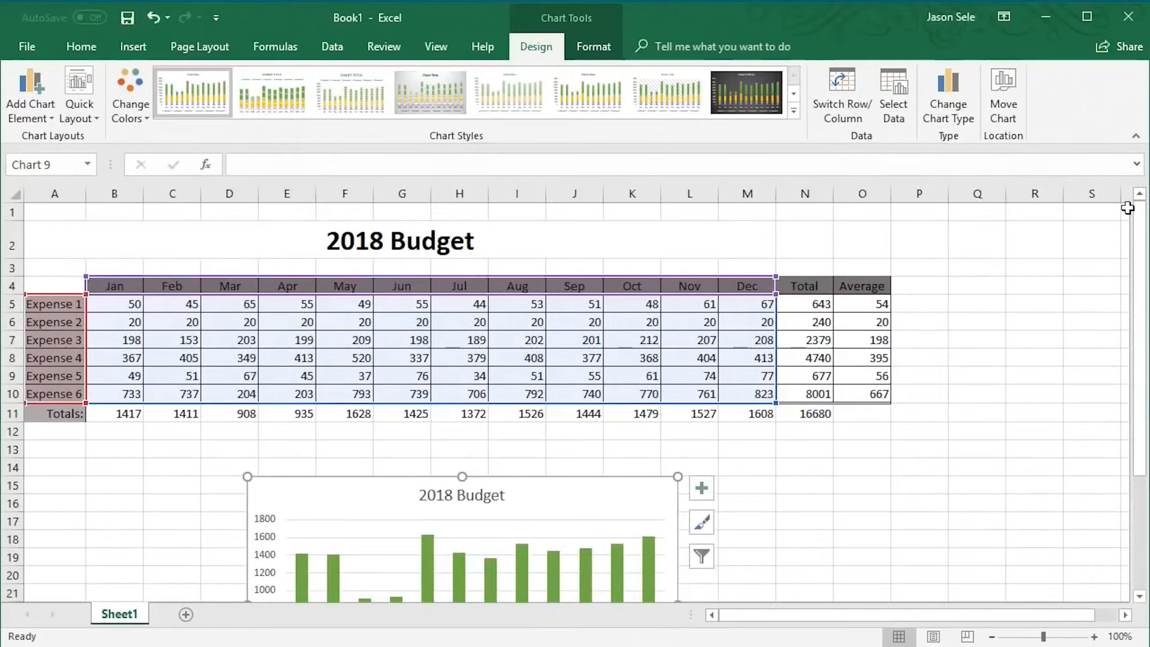
pyautogui.click(913, 300)
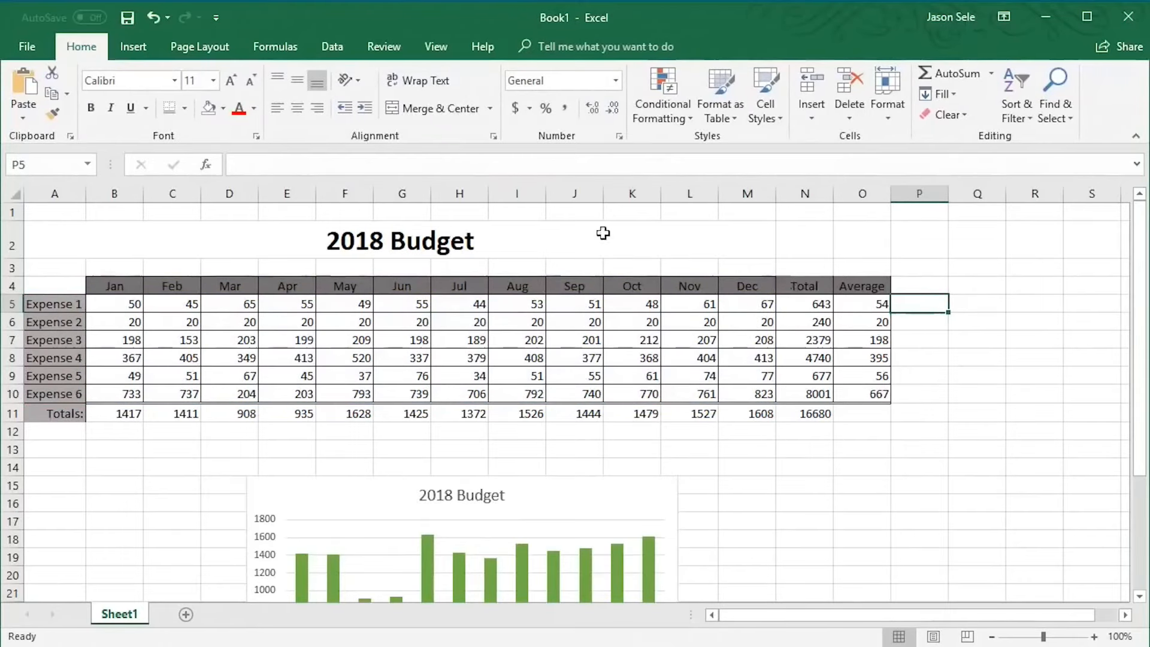
pyautogui.click(133, 46)
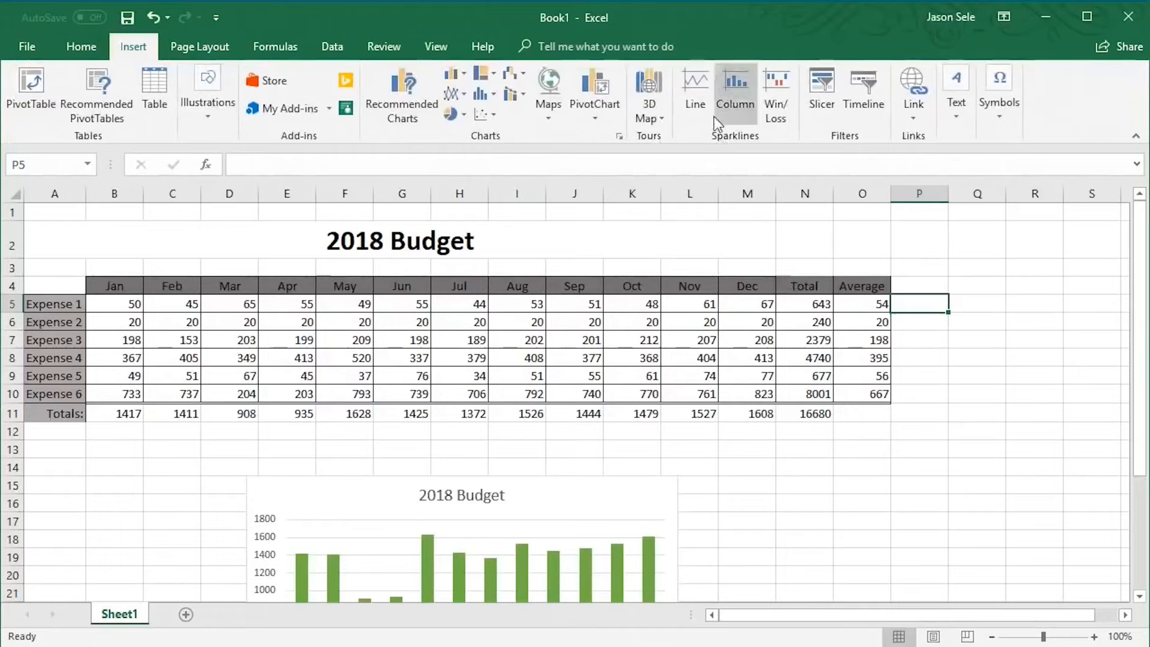
pyautogui.click(699, 85)
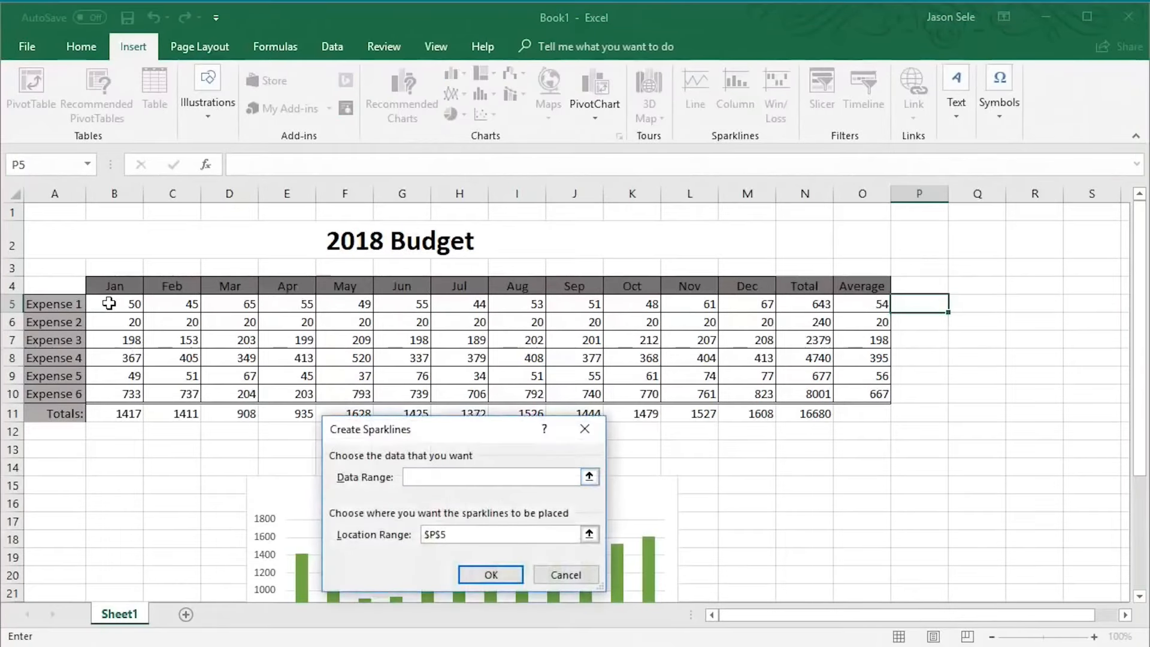
pyautogui.moveTo(109, 303); pyautogui.dragTo(746, 302)
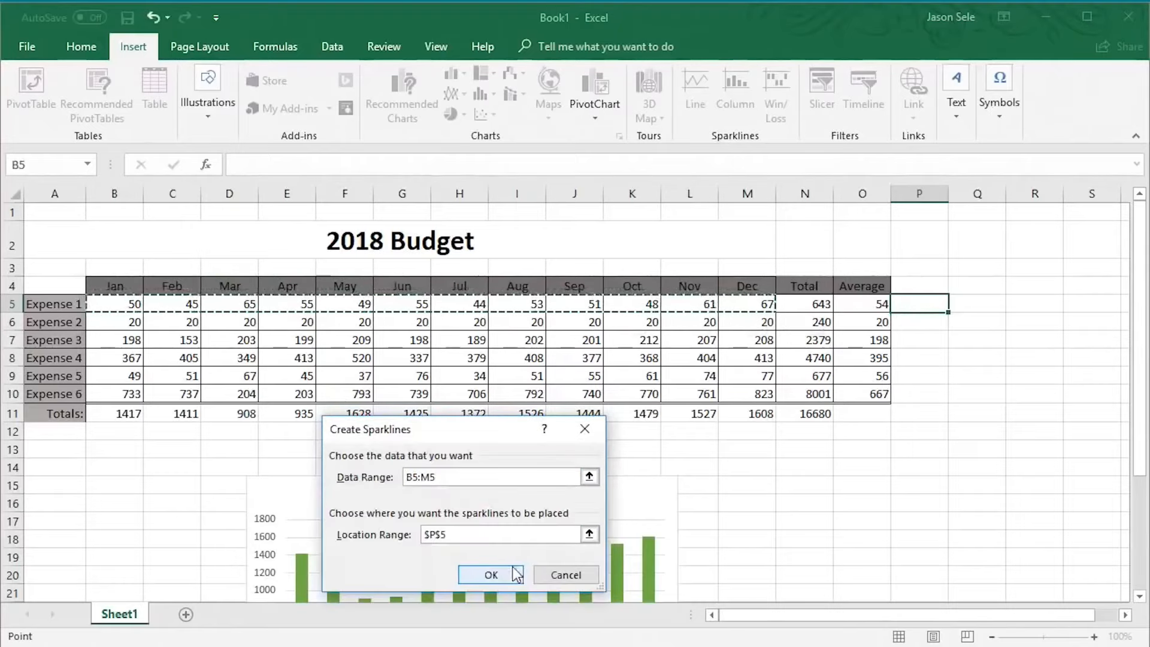
pyautogui.click(515, 573)
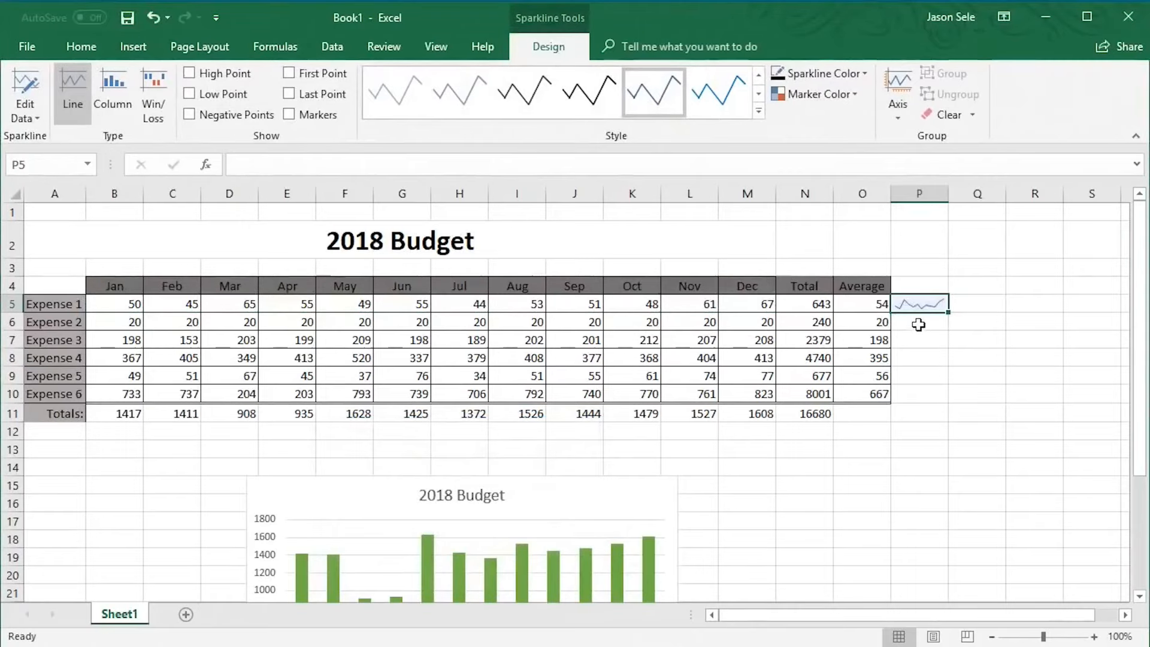
pyautogui.moveTo(950, 312); pyautogui.dragTo(944, 400)
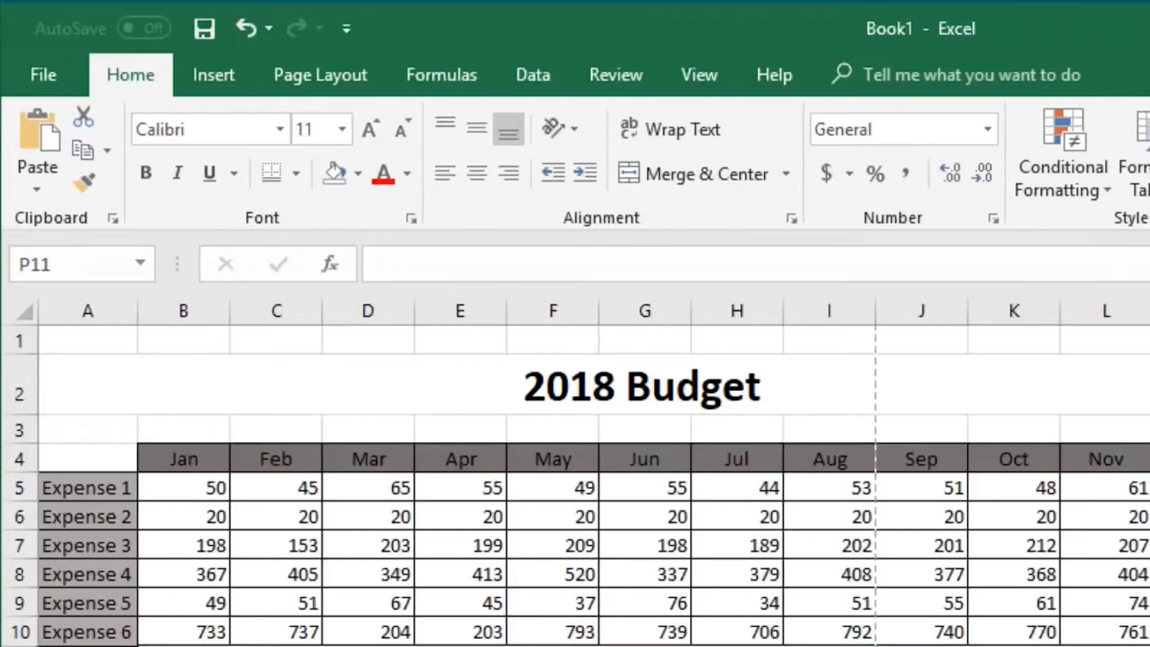
# Save the workbook as an Excel workbook named Budget in the Excel Tutorial - Beginner folder
pyautogui.click(55, 74)
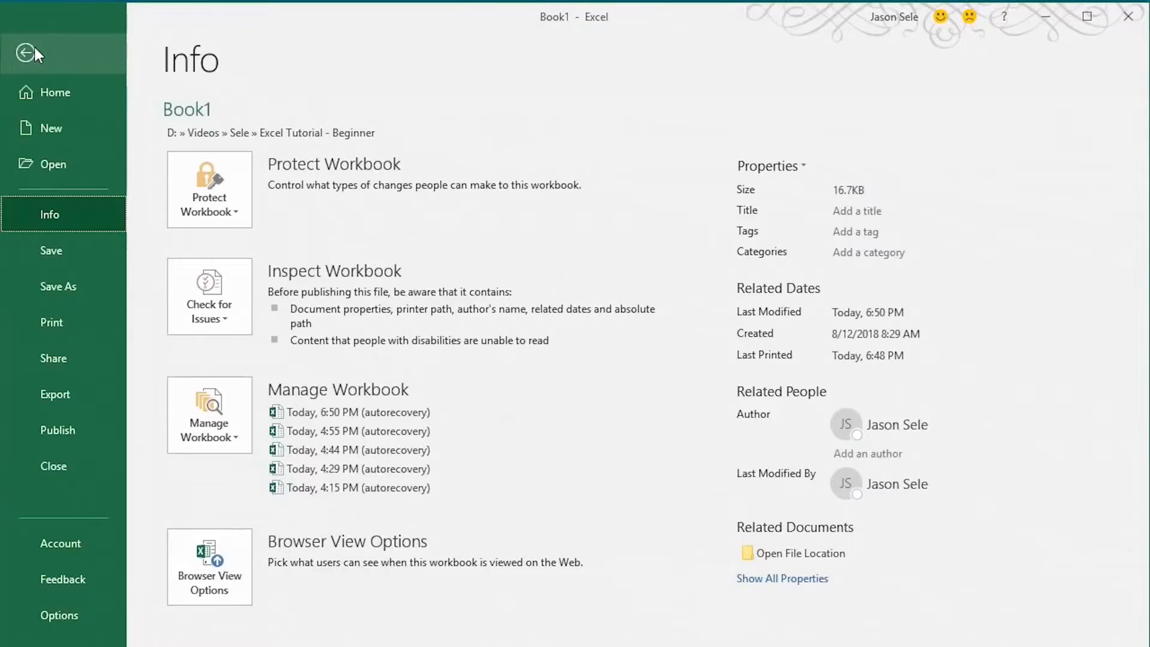
pyautogui.click(66, 286)
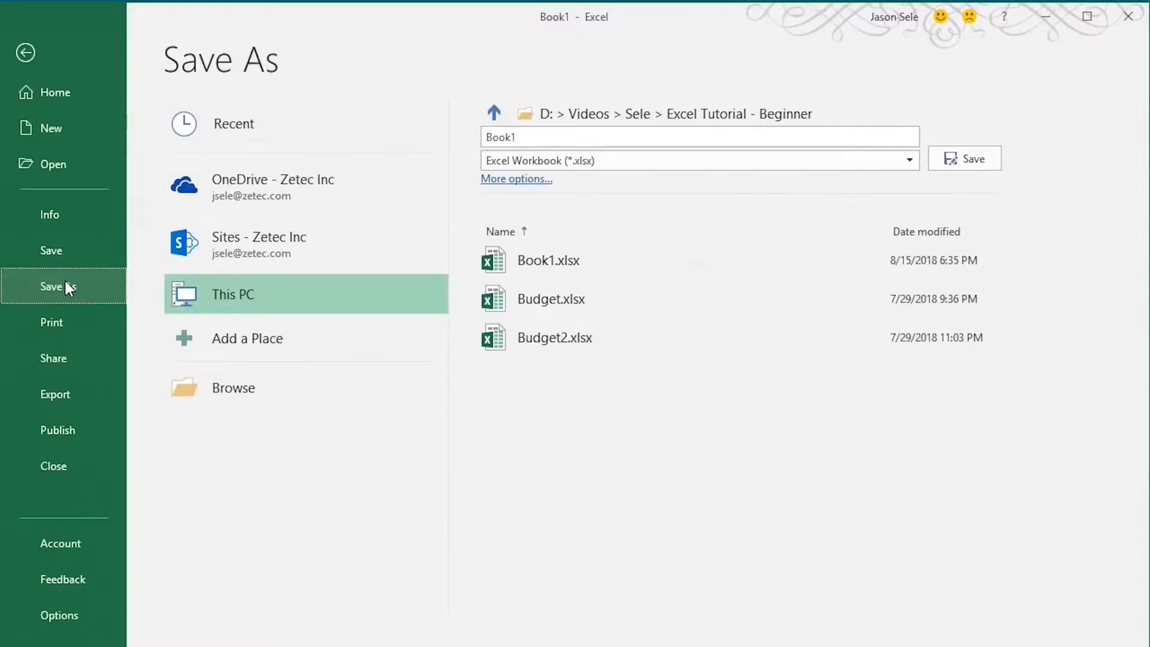
pyautogui.click(67, 284)
pyautogui.write('Budget')
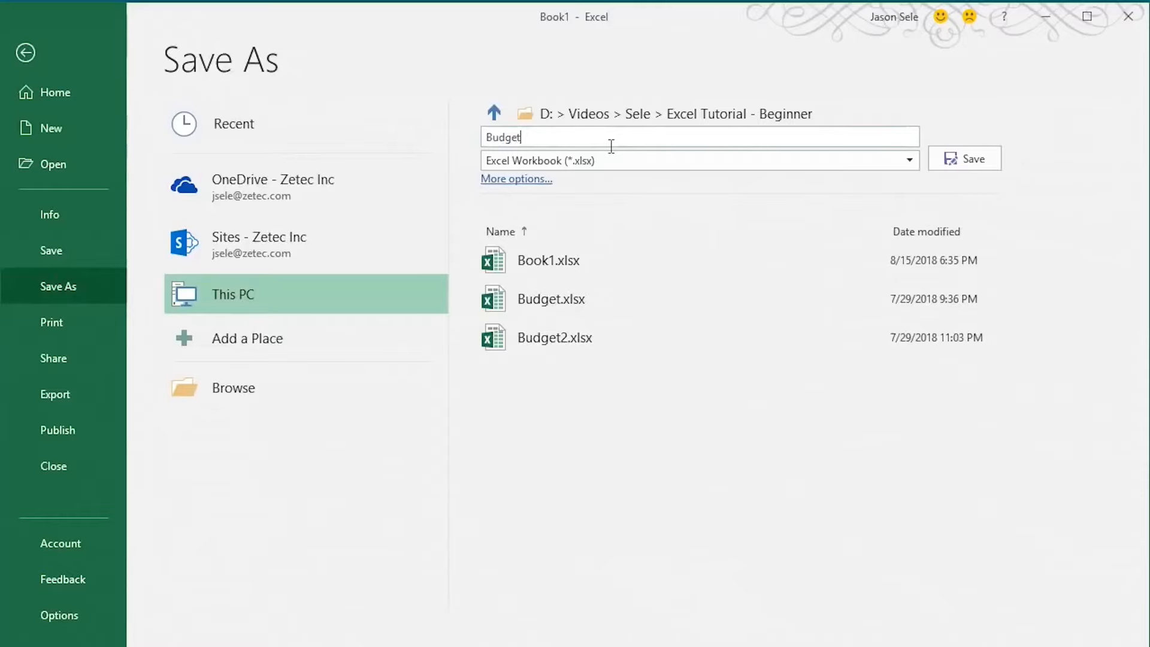
pyautogui.click(934, 167)
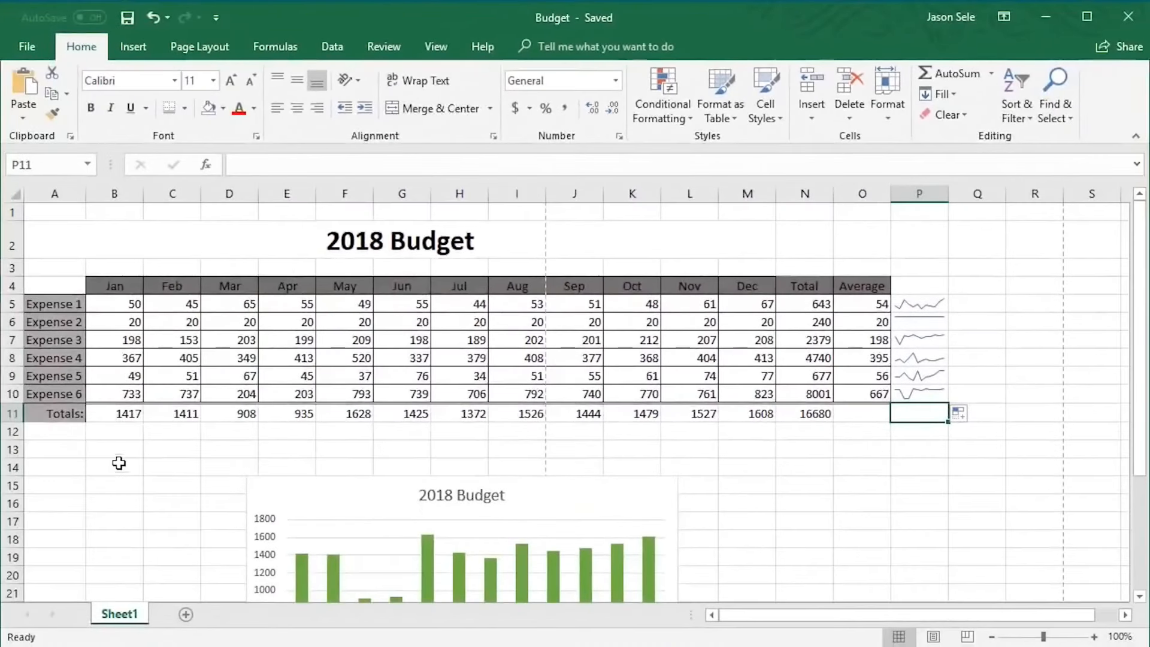
# Open the print settings and switch the page to landscape orientation
pyautogui.click(15, 50)
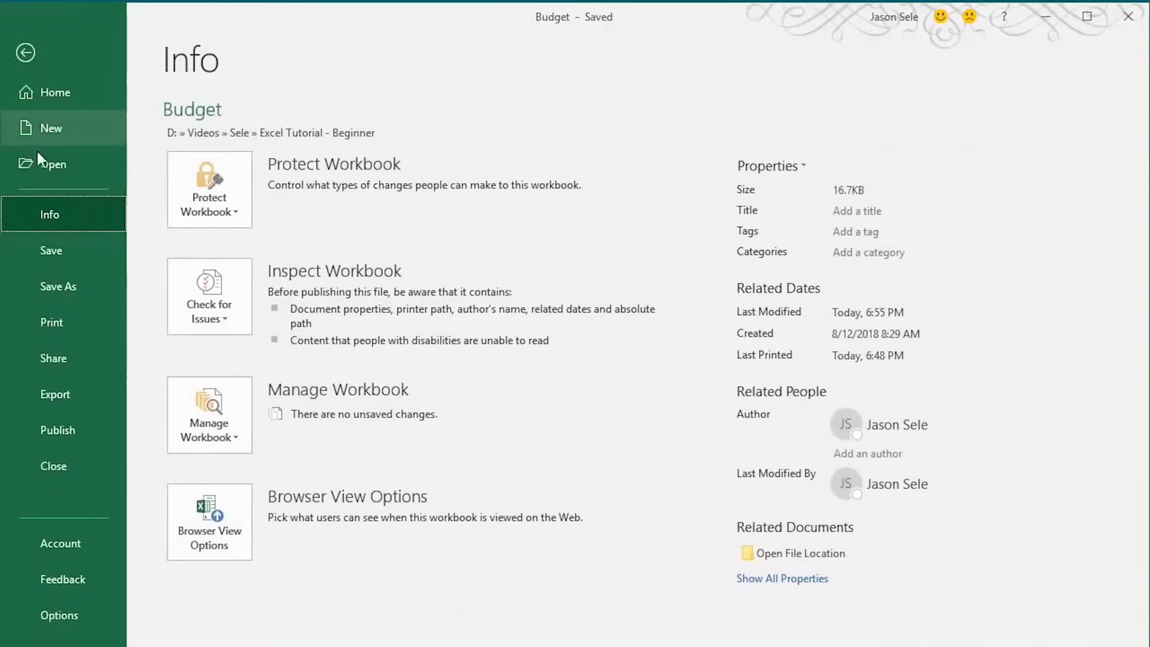
pyautogui.click(39, 317)
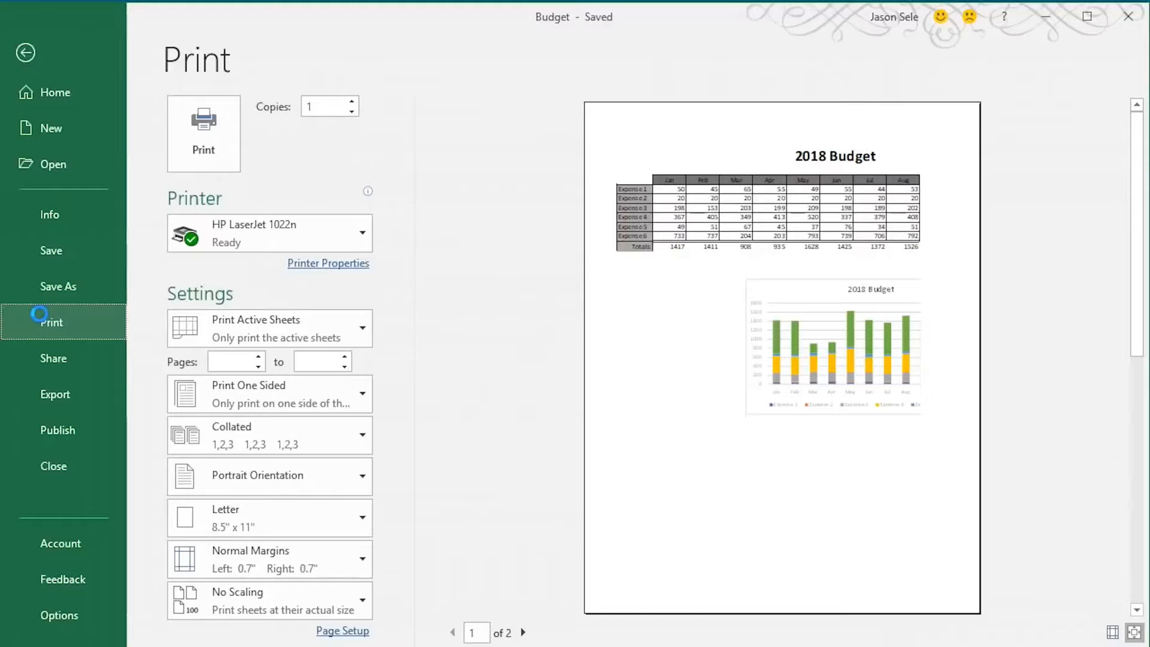
pyautogui.click(267, 470)
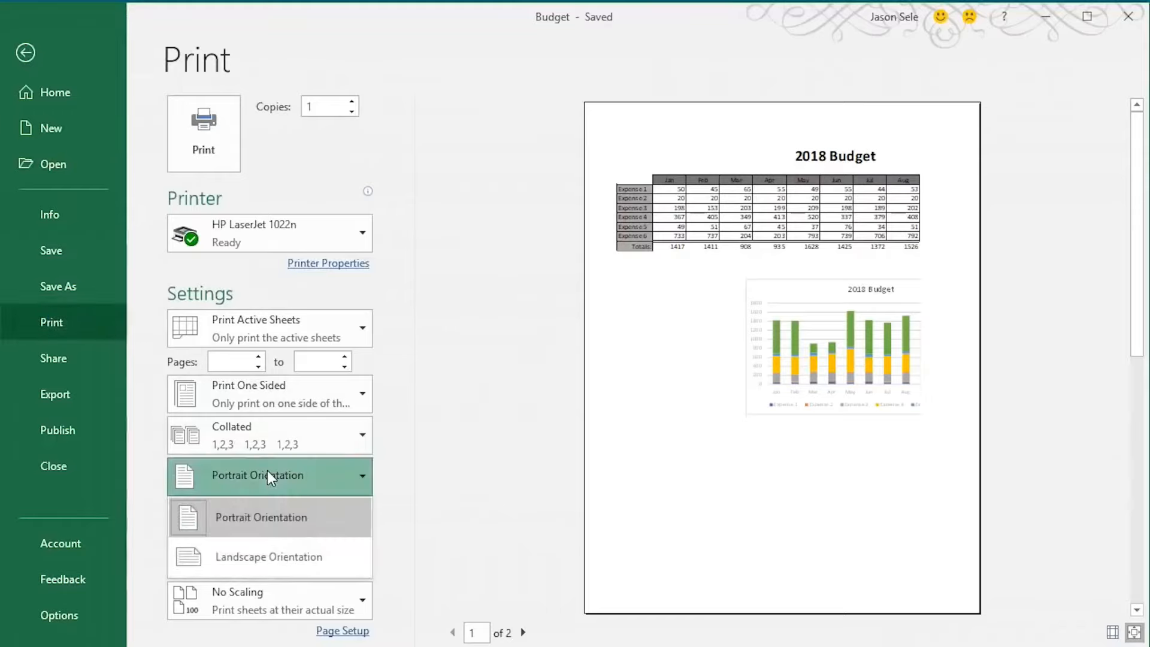
pyautogui.click(272, 558)
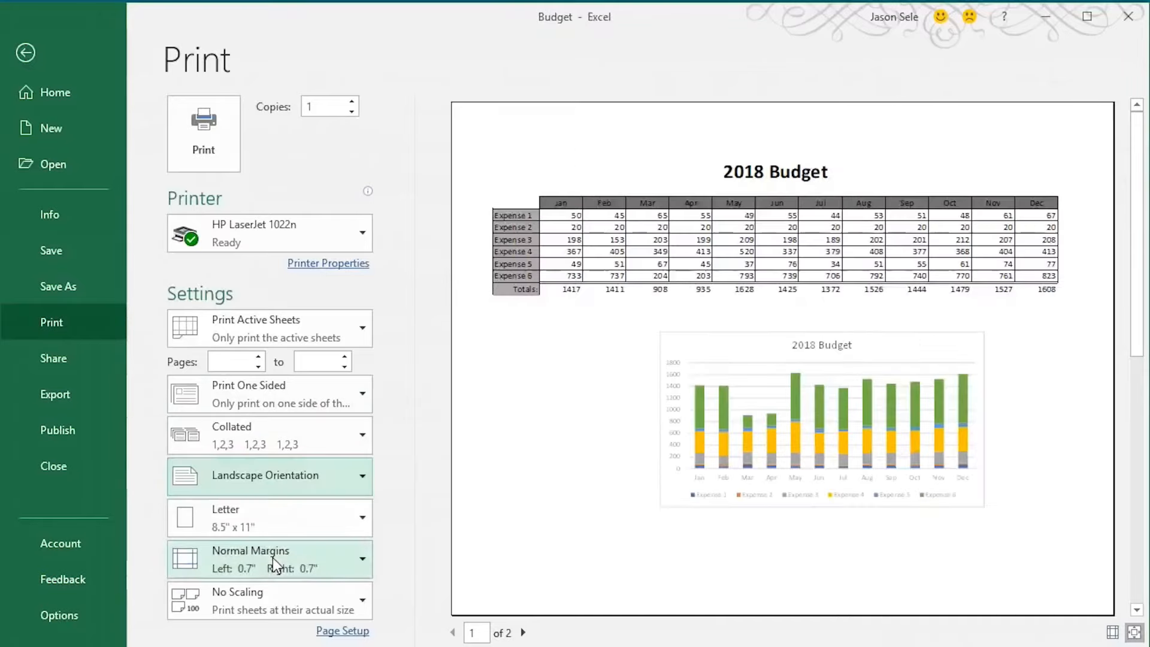
# Set the scaling to Fit Sheet on One Page and print the sheet
pyautogui.click(271, 591)
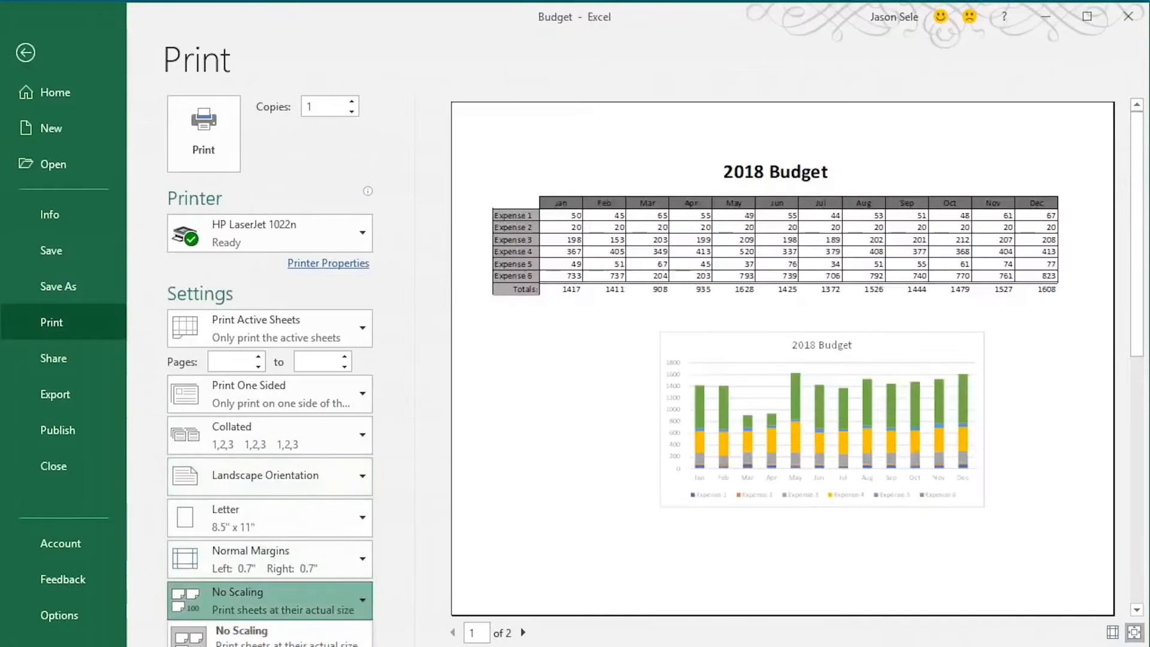
pyautogui.click(259, 646)
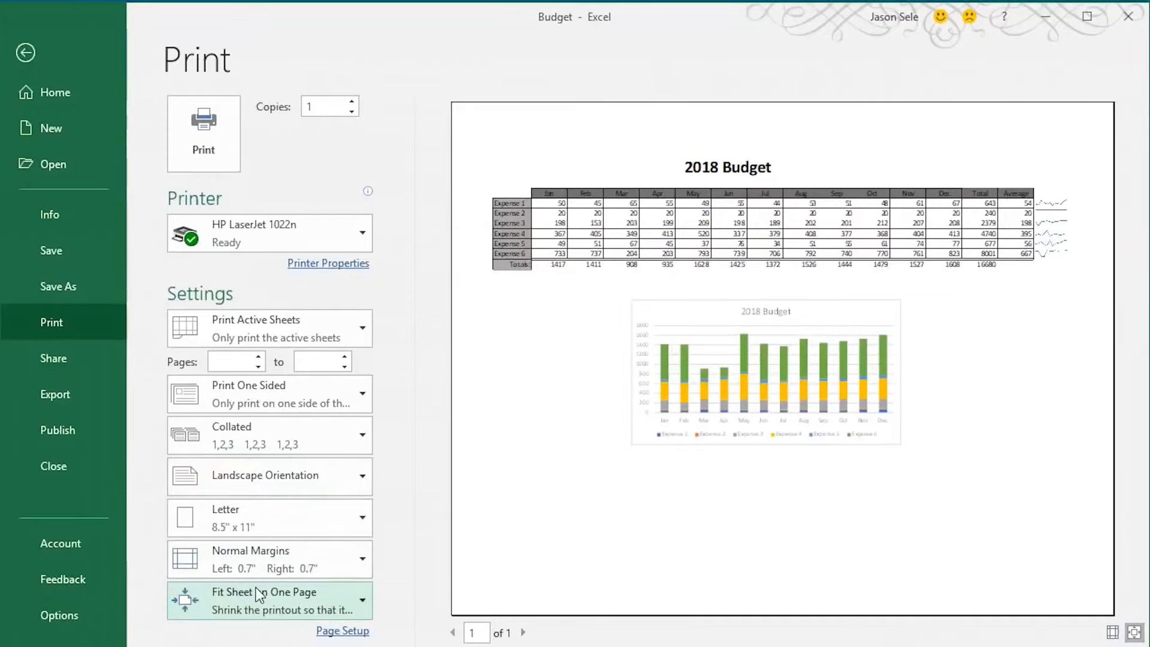
pyautogui.click(204, 158)
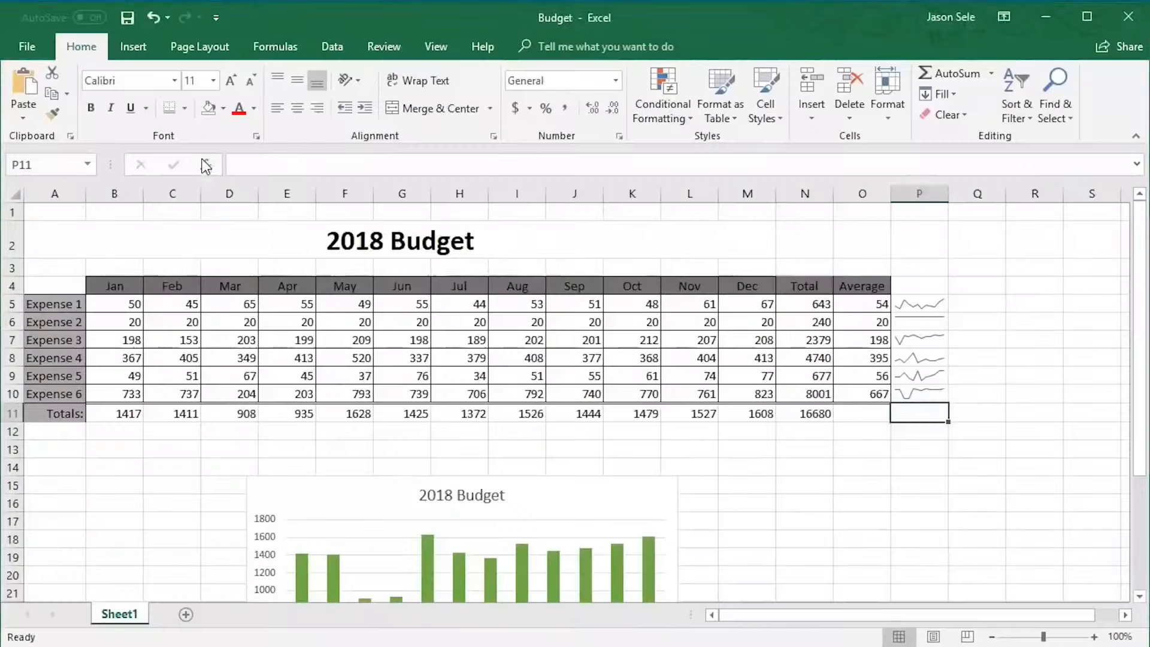